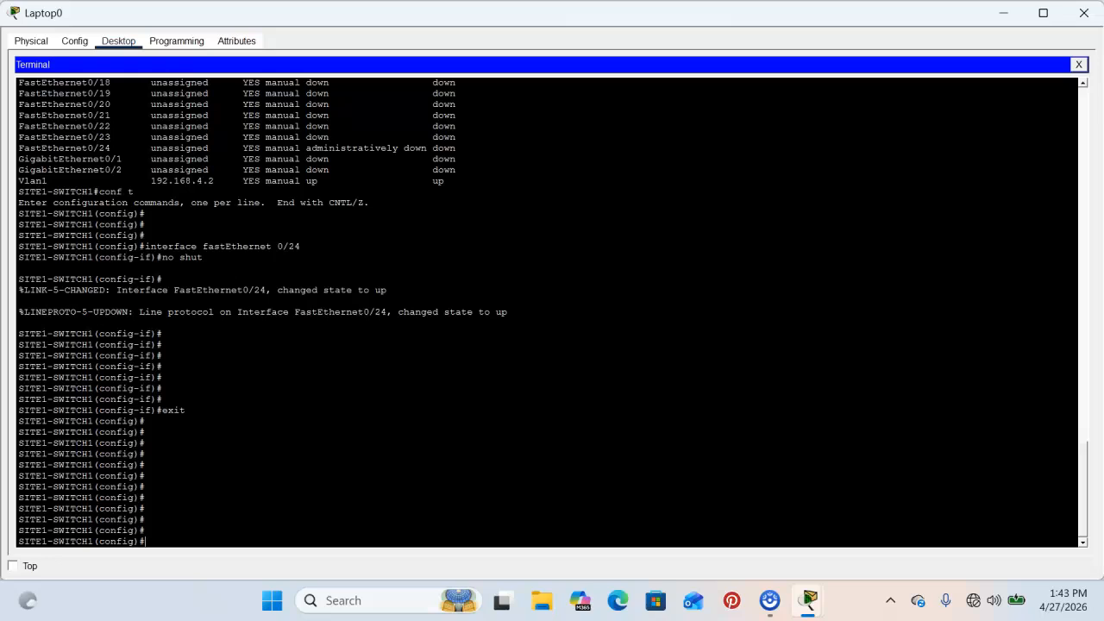
Browse the configure and 'ip ?' help lists to locate the domain option.
{"action": "type", "text": "?"}
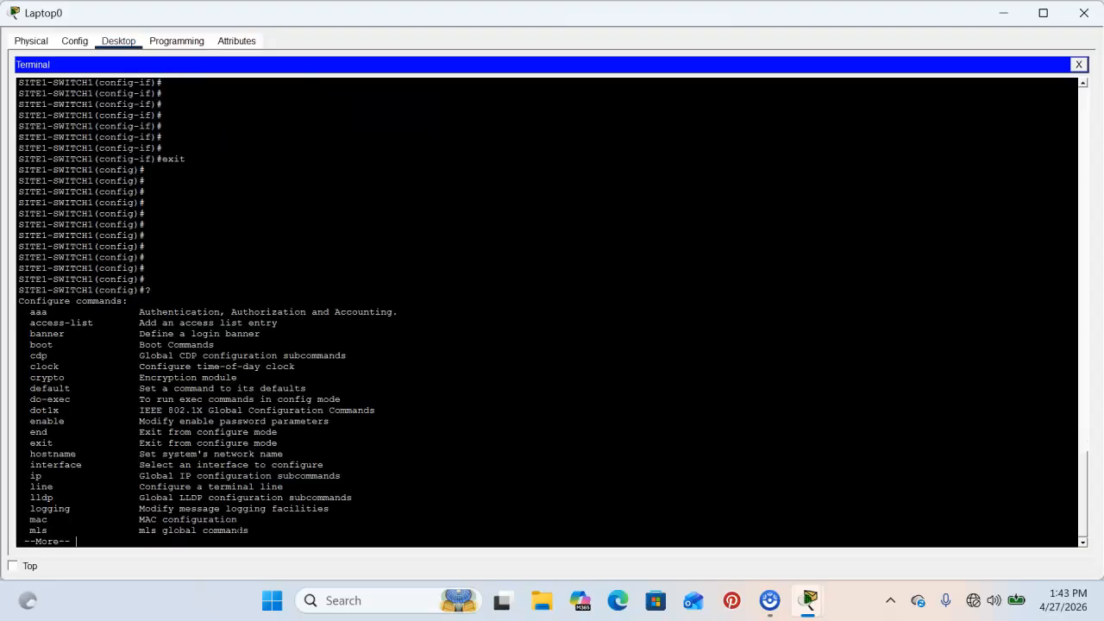
{"action": "key", "text": "space"}
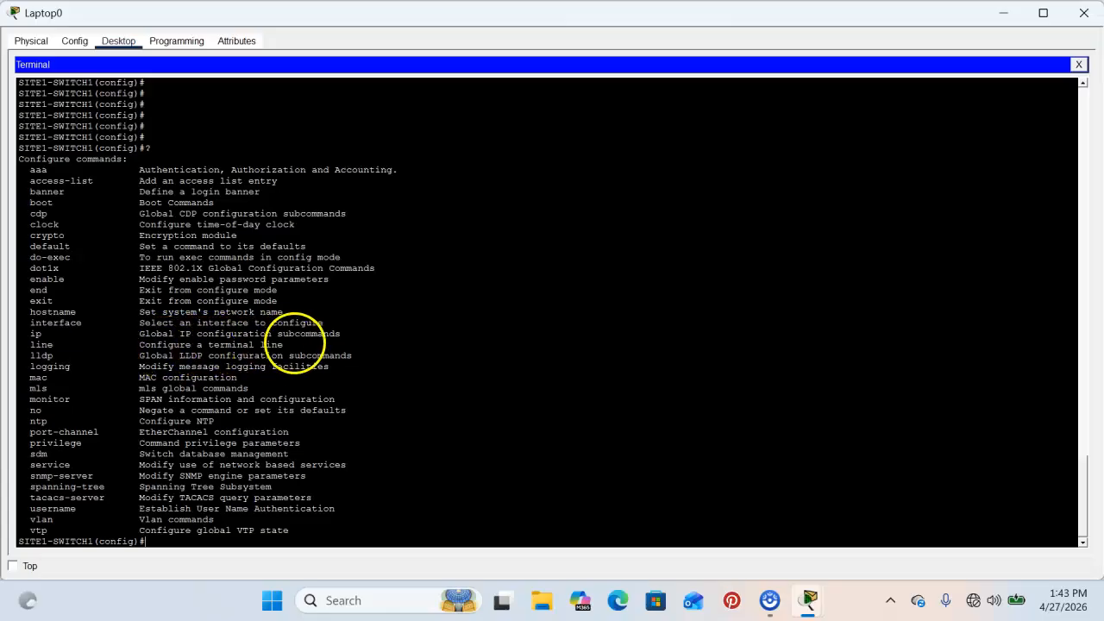
{"action": "type", "text": "ip ?"}
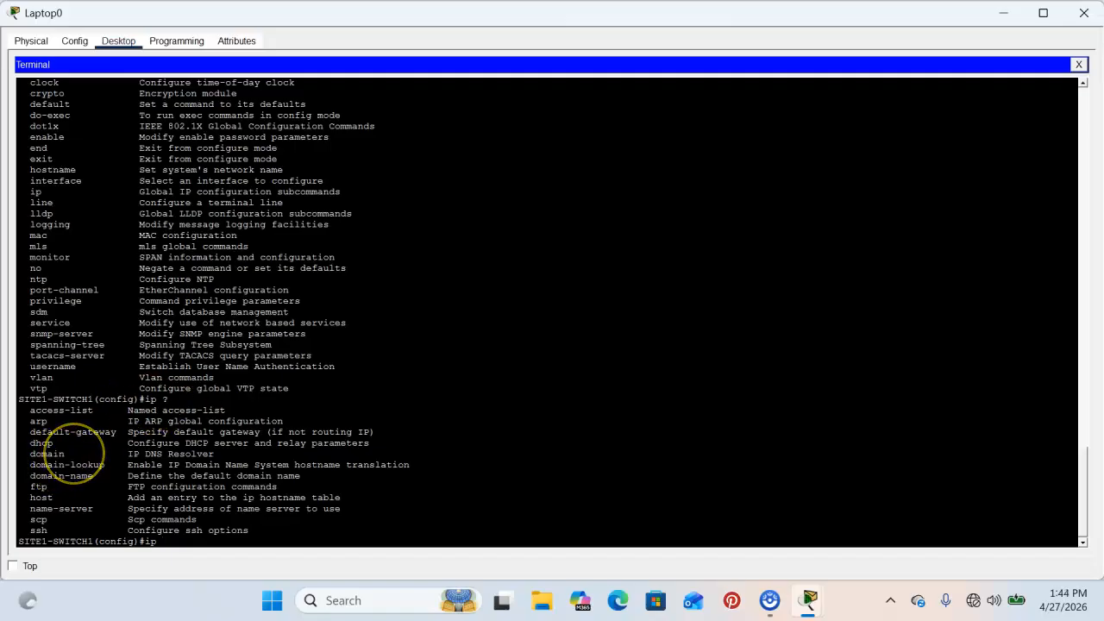
{"action": "left_click_drag", "start_coordinate": [72, 454], "coordinate": [32, 458]}
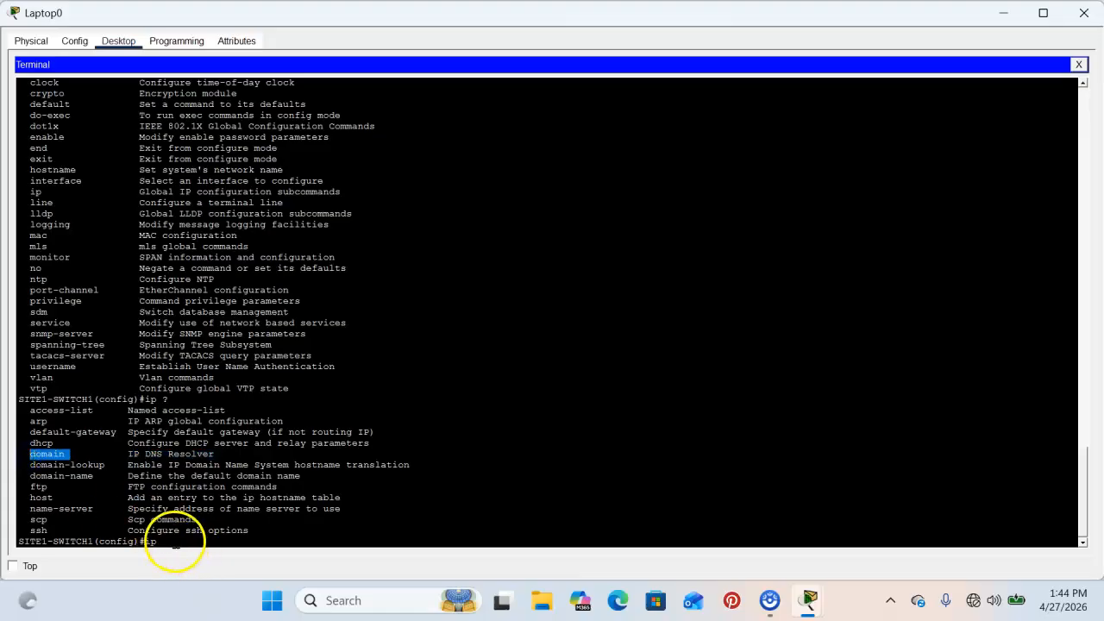
{"action": "left_click", "coordinate": [174, 540]}
Set the switch's domain name to PROMISE with 'ip domain-name PROMISE'.
{"action": "type", "text": "domain ?"}
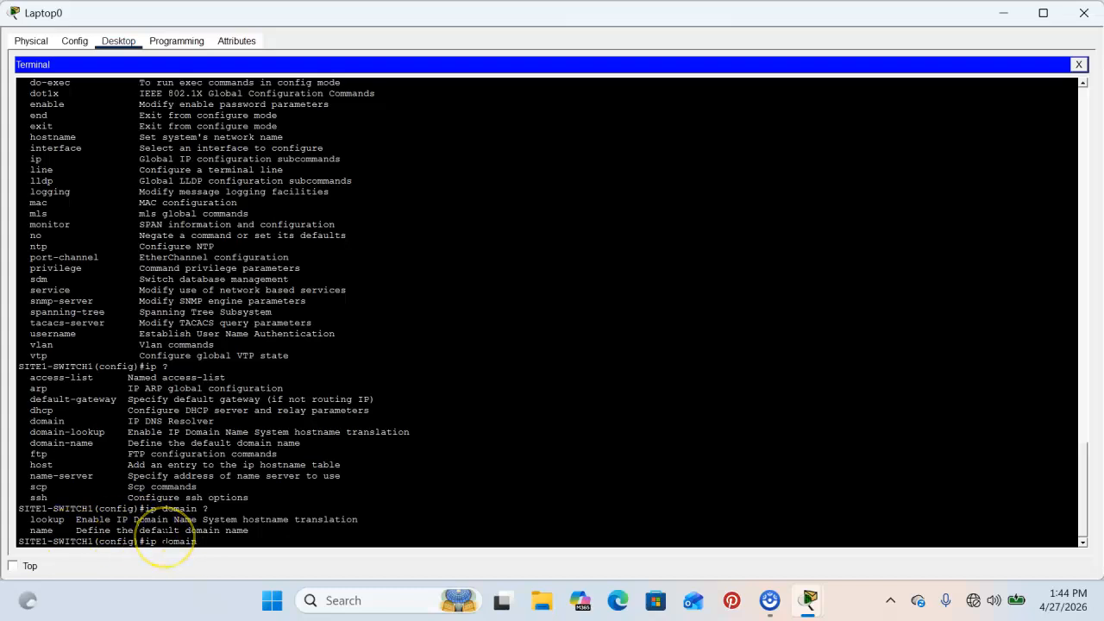
{"action": "type", "text": "PROMISE"}
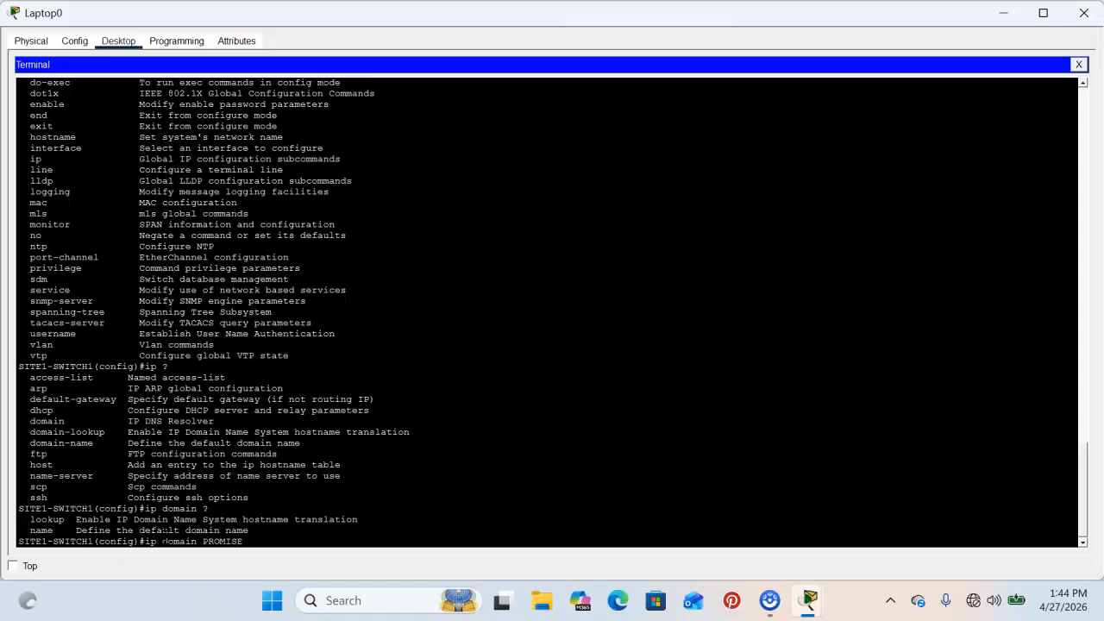
{"action": "key", "text": "Return"}
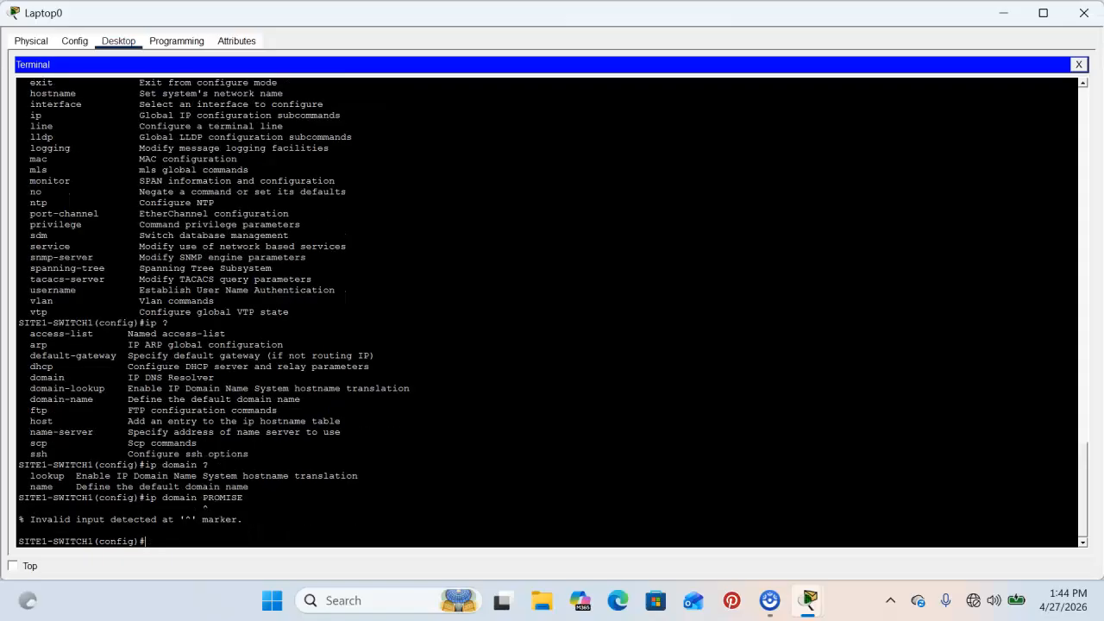
{"action": "key", "text": "Return"}
{"action": "key", "text": "Up"}
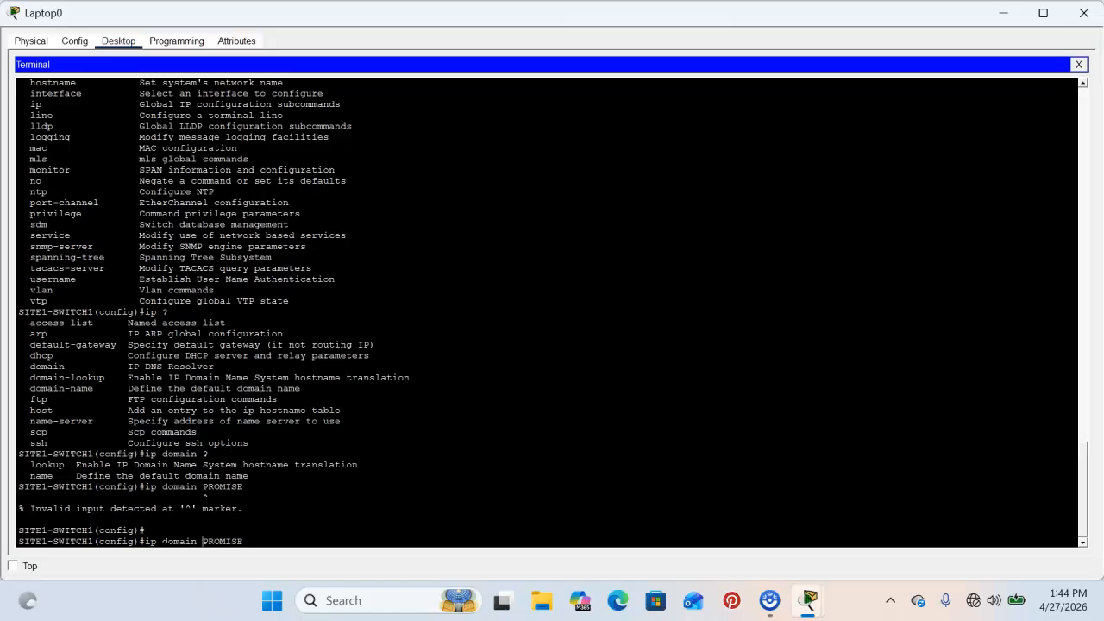
{"action": "key", "text": "Left"}
{"action": "key", "text": "Left"}
{"action": "key", "text": "Left"}
{"action": "key", "text": "Left"}
{"action": "key", "text": "Left"}
{"action": "key", "text": "Left"}
{"action": "key", "text": "Left"}
{"action": "key", "text": "Left"}
{"action": "type", "text": "-NAME"}
{"action": "key", "text": "BackSpace"}
{"action": "key", "text": "BackSpace"}
{"action": "key", "text": "BackSpace"}
{"action": "key", "text": "BackSpace"}
{"action": "key", "text": "BackSpace"}
{"action": "type", "text": "name"}
{"action": "key", "text": "Return"}
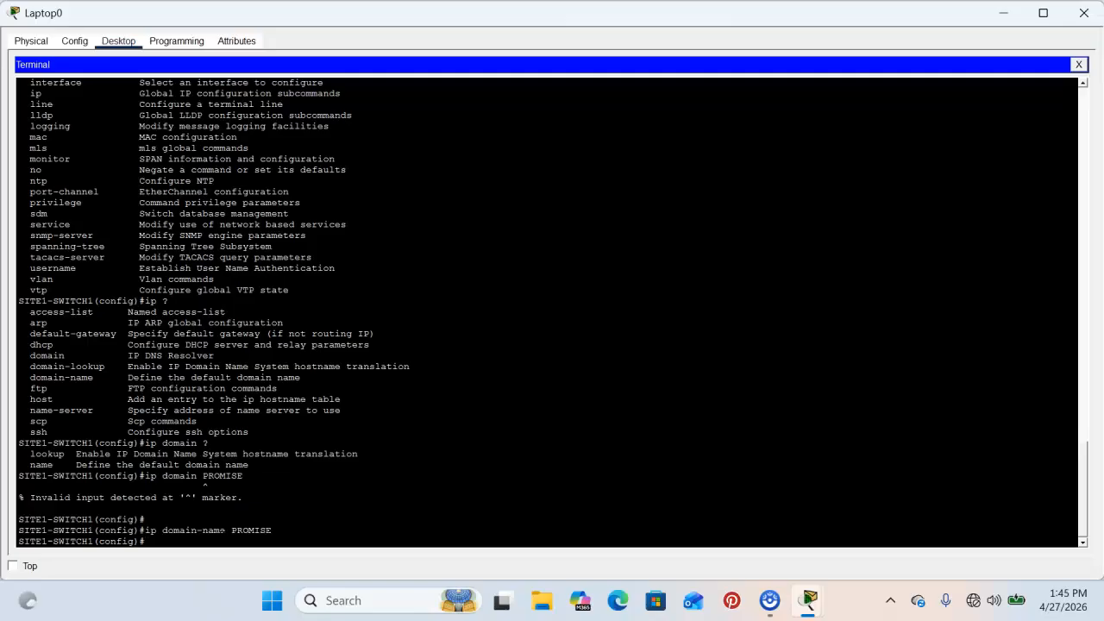
Create local user 'admin' with a password via the username command.
{"action": "type", "text": "user"}
{"action": "key", "text": "Tab"}
{"action": "type", "text": "admin pass"}
{"action": "key", "text": "Tab"}
{"action": "type", "text": "cisc"}
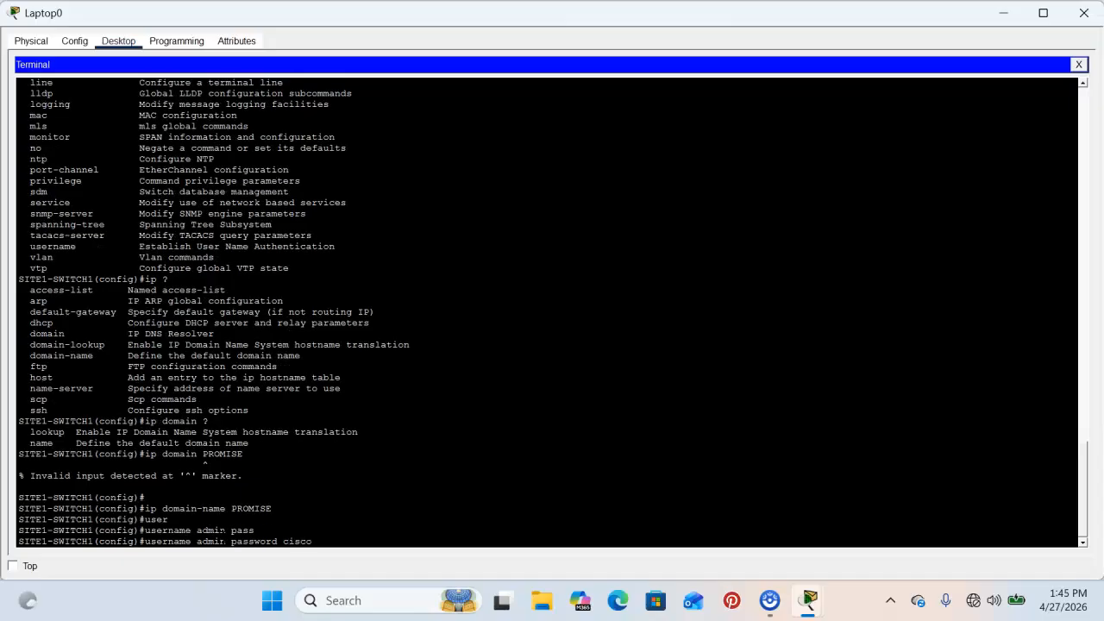
{"action": "type", "text": "o"}
{"action": "key", "text": "Return"}
{"action": "key", "text": "Return"}
{"action": "key", "text": "Return"}
{"action": "key", "text": "Return"}
{"action": "key", "text": "Return"}
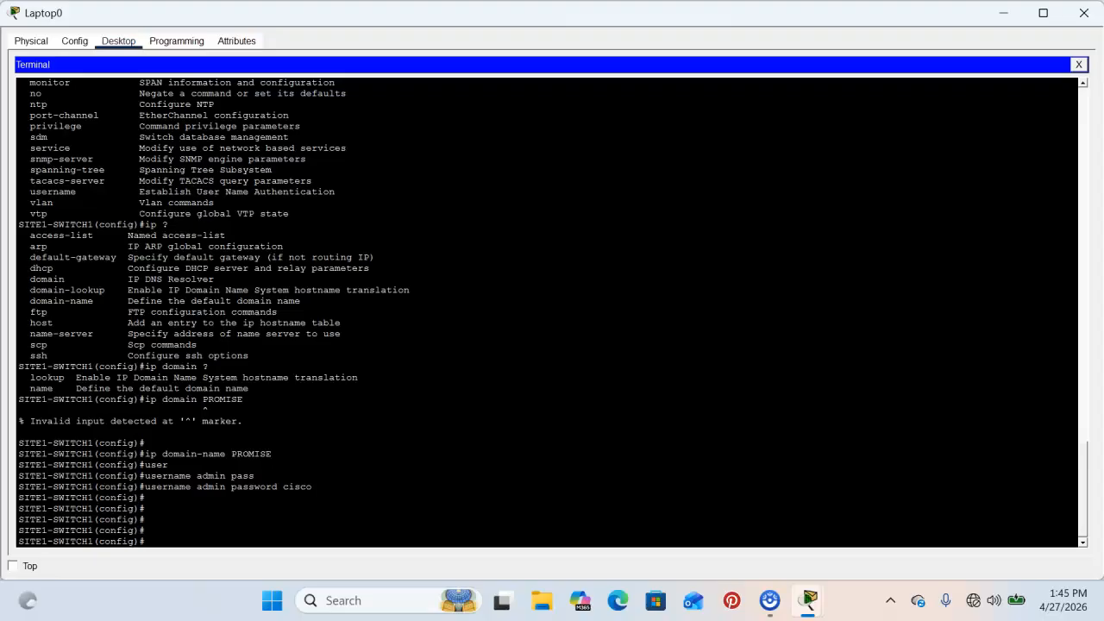
Check the line command's help options and enter 'line console 0' configuration.
{"action": "type", "text": "?"}
{"action": "key", "text": "space"}
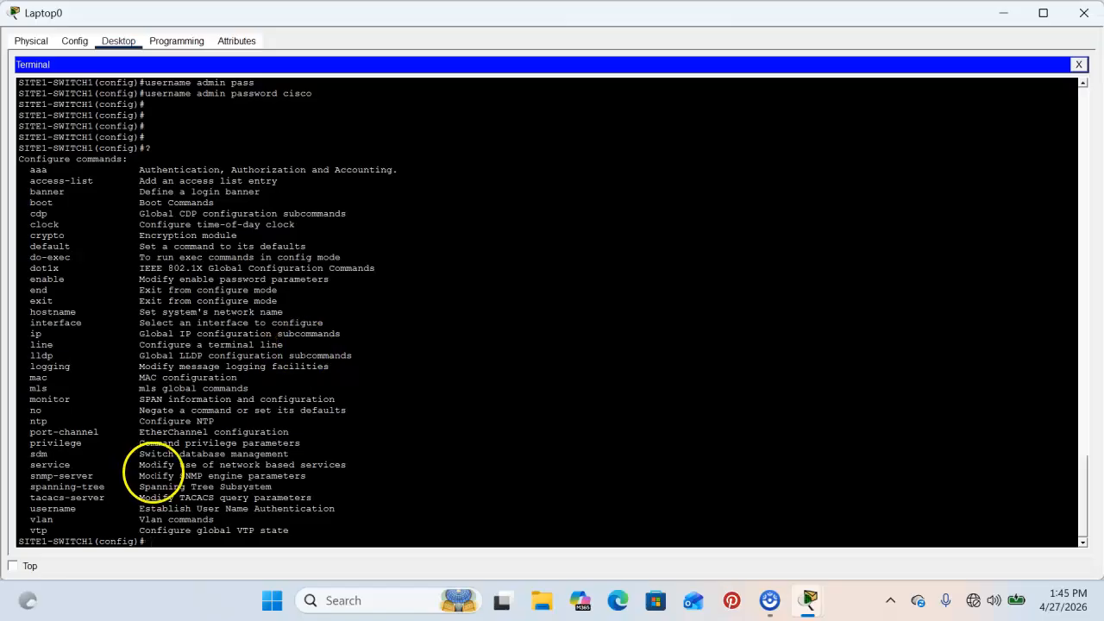
{"action": "type", "text": "line ?"}
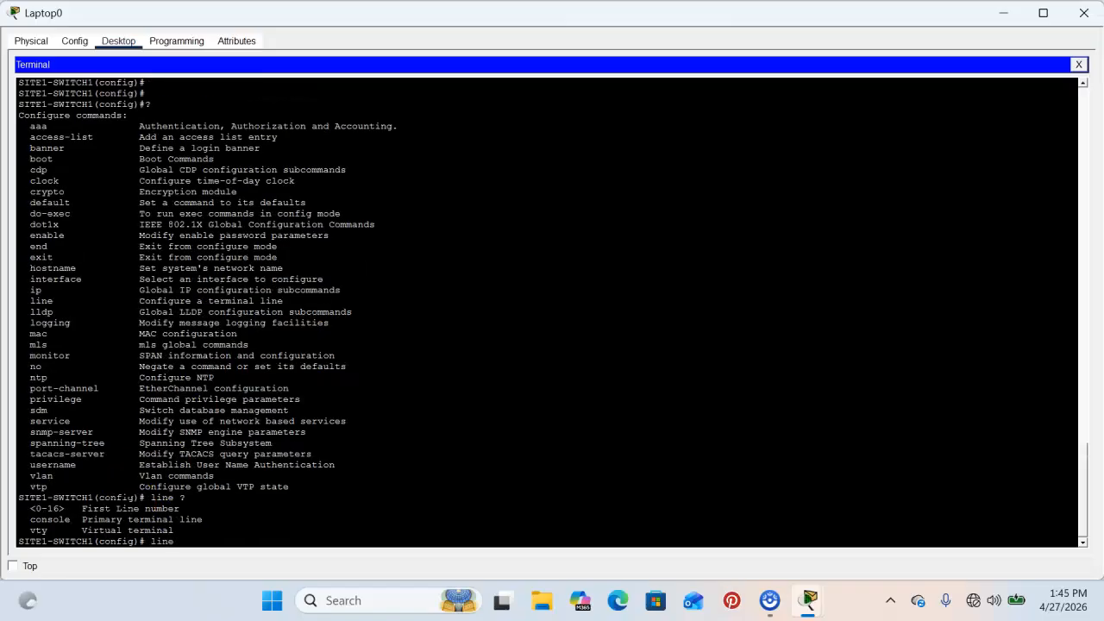
{"action": "left_click", "coordinate": [113, 531]}
{"action": "type", "text": "con"}
{"action": "type", "text": "s"}
{"action": "key", "text": "Tab"}
{"action": "type", "text": "?"}
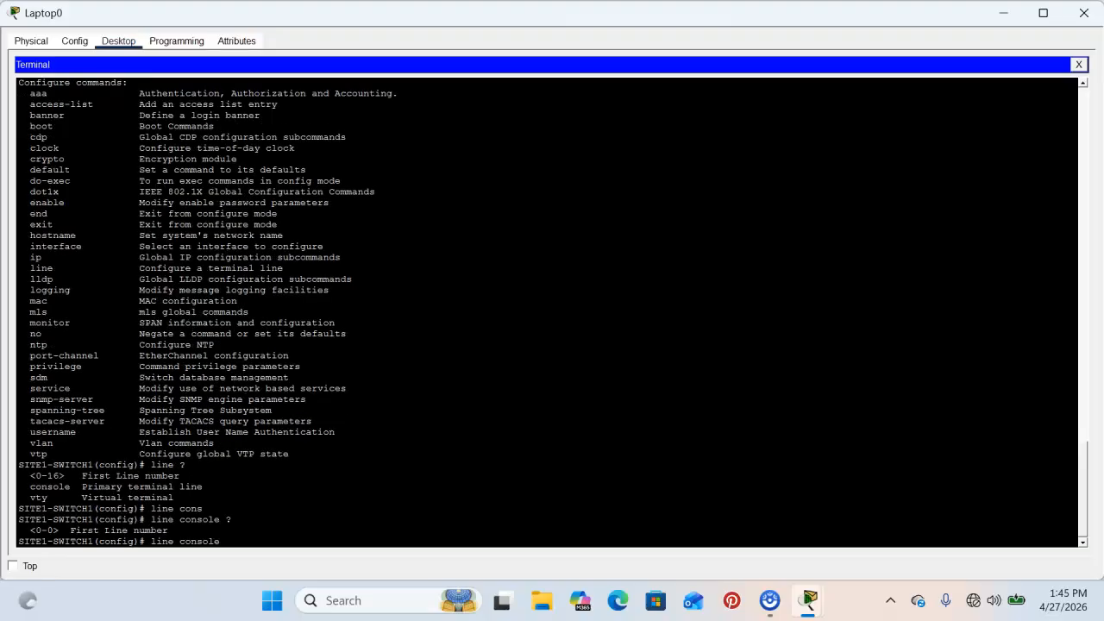
{"action": "type", "text": "0"}
{"action": "key", "text": "Return"}
{"action": "type", "text": ">"}
{"action": "key", "text": "BackSpace"}
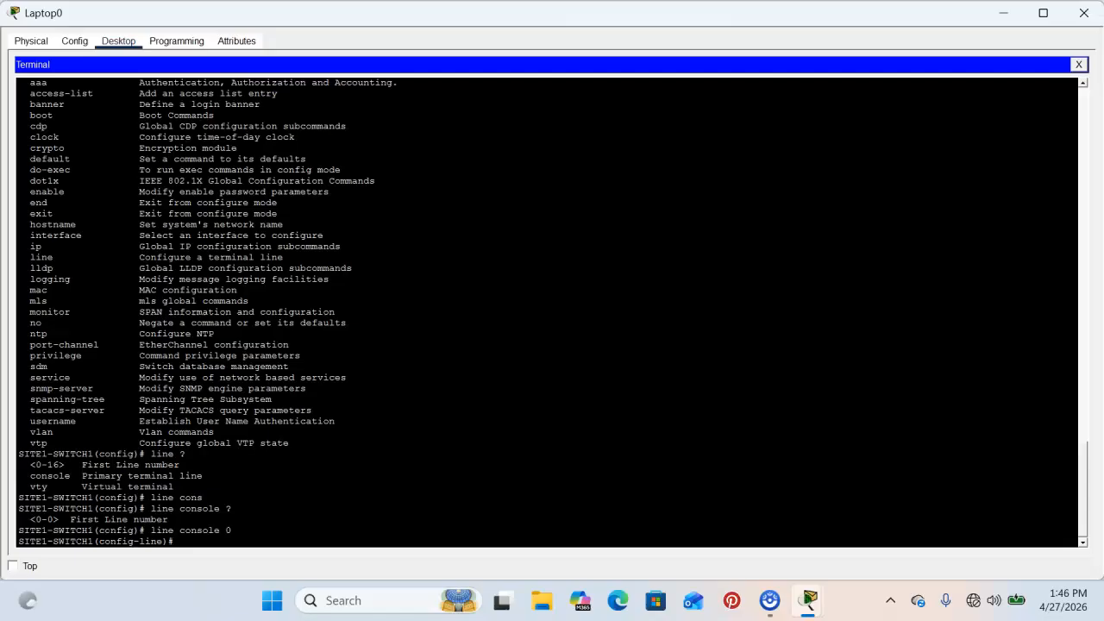
Give console line 0 a password and enable login checking.
{"action": "type", "text": "?"}
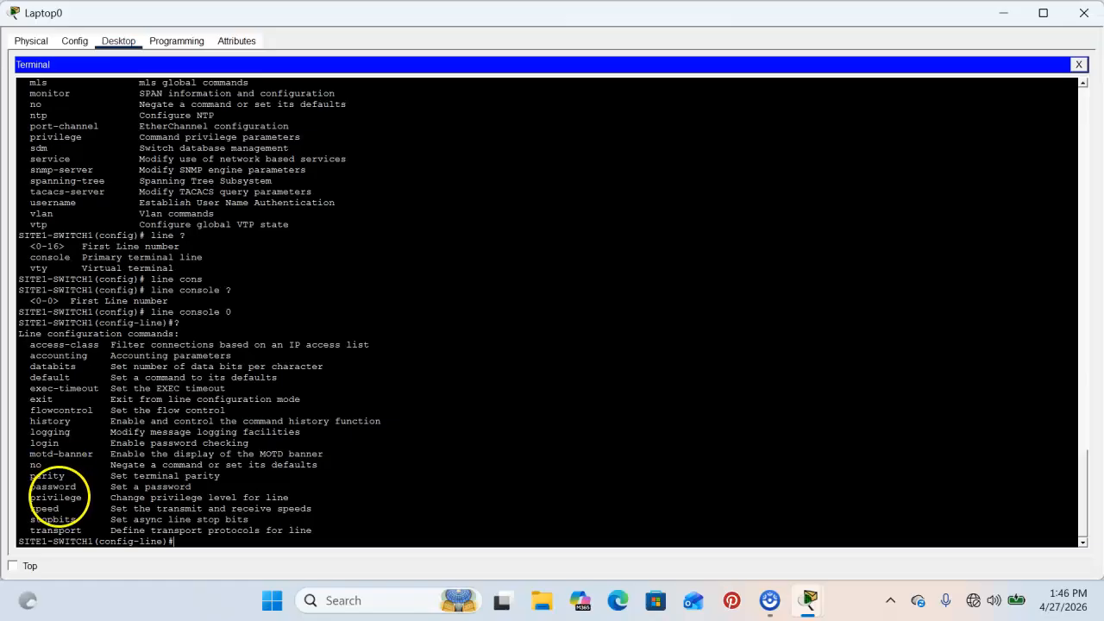
{"action": "type", "text": "password"}
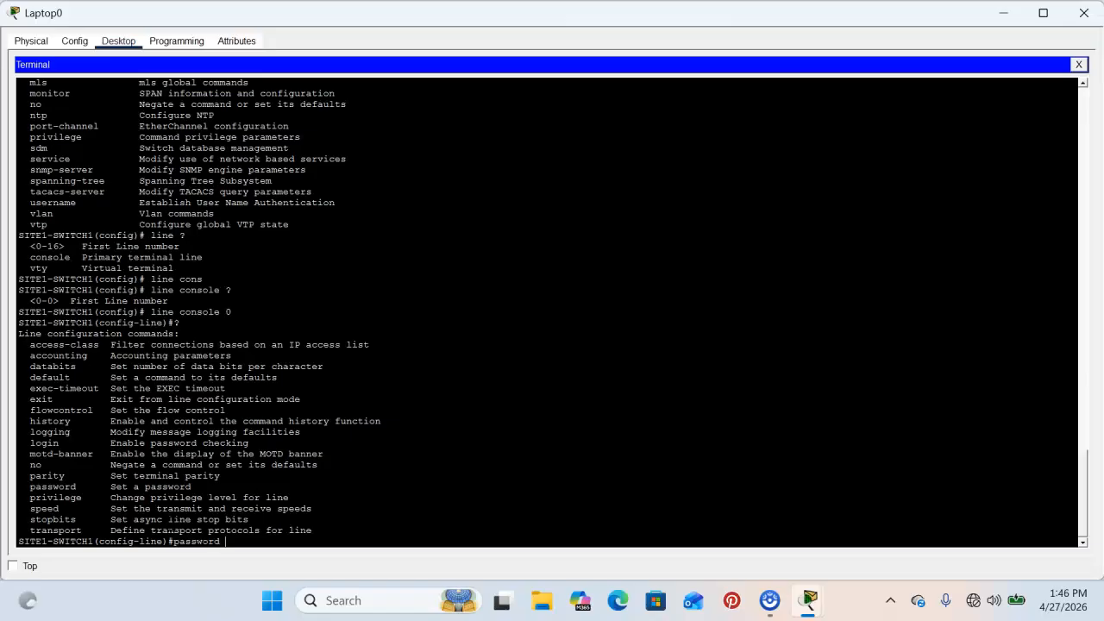
{"action": "type", "text": " cisco"}
{"action": "key", "text": "Return"}
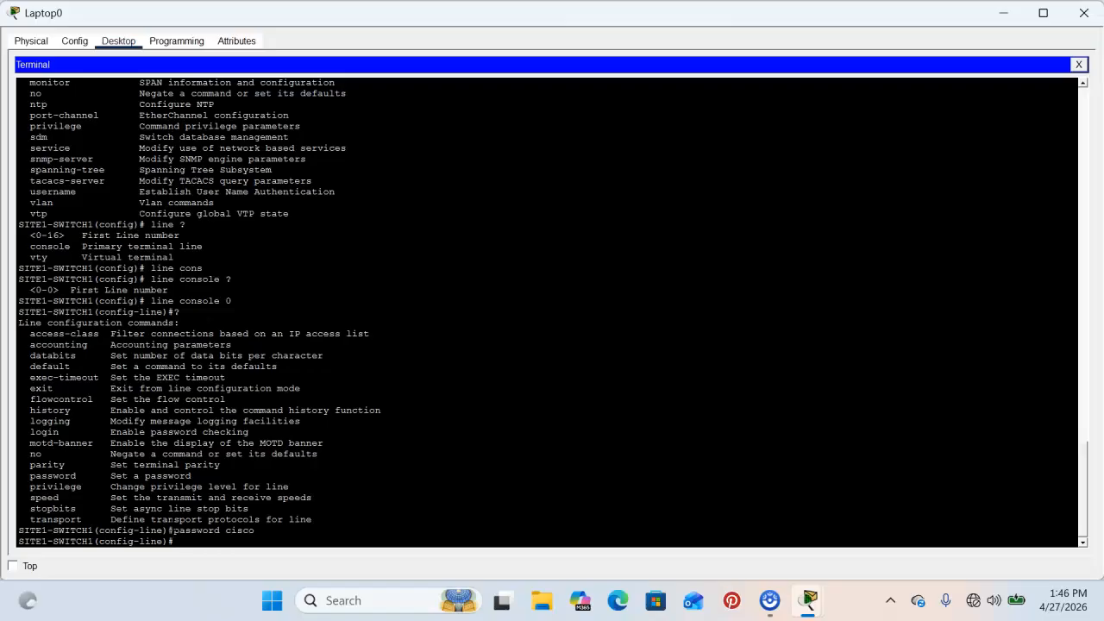
{"action": "type", "text": "log"}
{"action": "type", "text": "in"}
{"action": "left_click", "coordinate": [197, 538]}
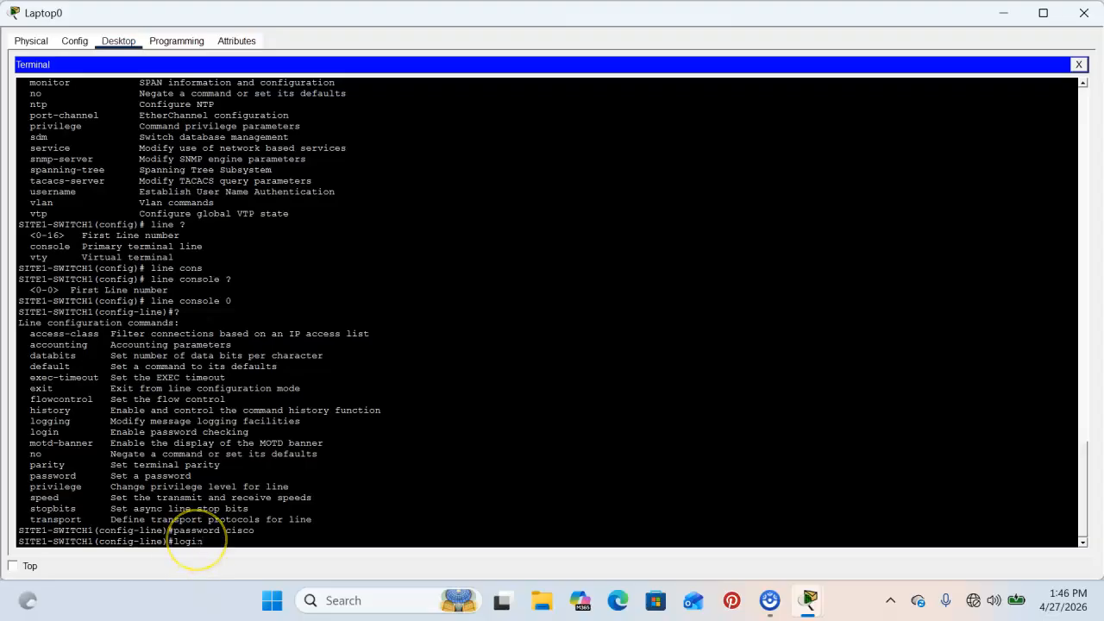
{"action": "key", "text": "Return"}
Turn console login off and back on, then type 'line vty 0 4'.
{"action": "type", "text": "no ligin"}
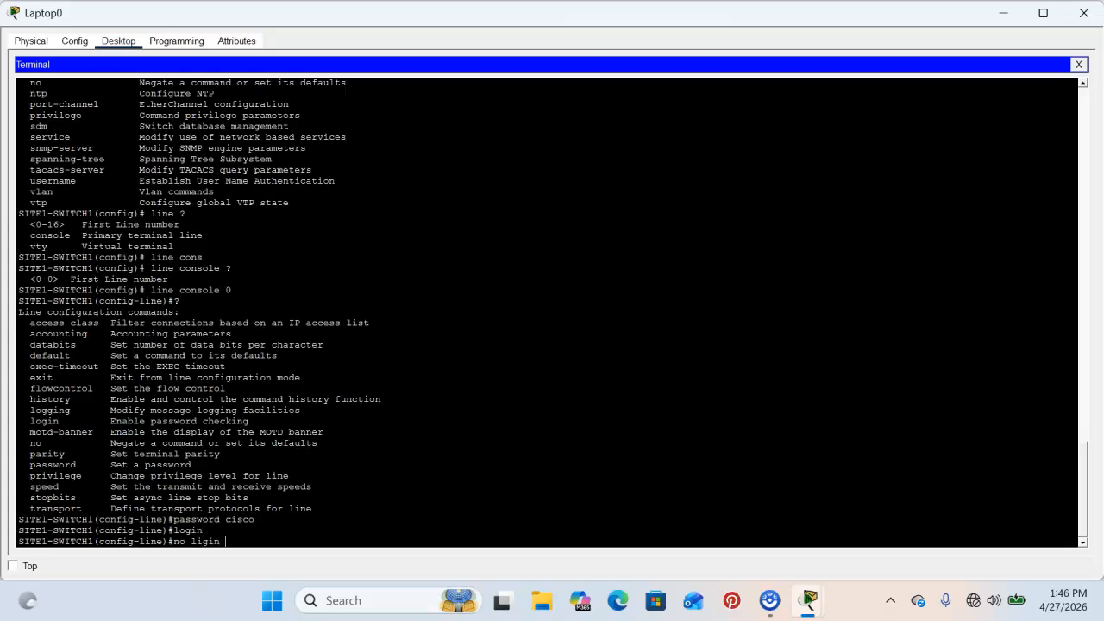
{"action": "key", "text": "BackSpace"}
{"action": "key", "text": "BackSpace"}
{"action": "key", "text": "BackSpace"}
{"action": "key", "text": "BackSpace"}
{"action": "key", "text": "BackSpace"}
{"action": "type", "text": "ogin"}
{"action": "key", "text": "Return"}
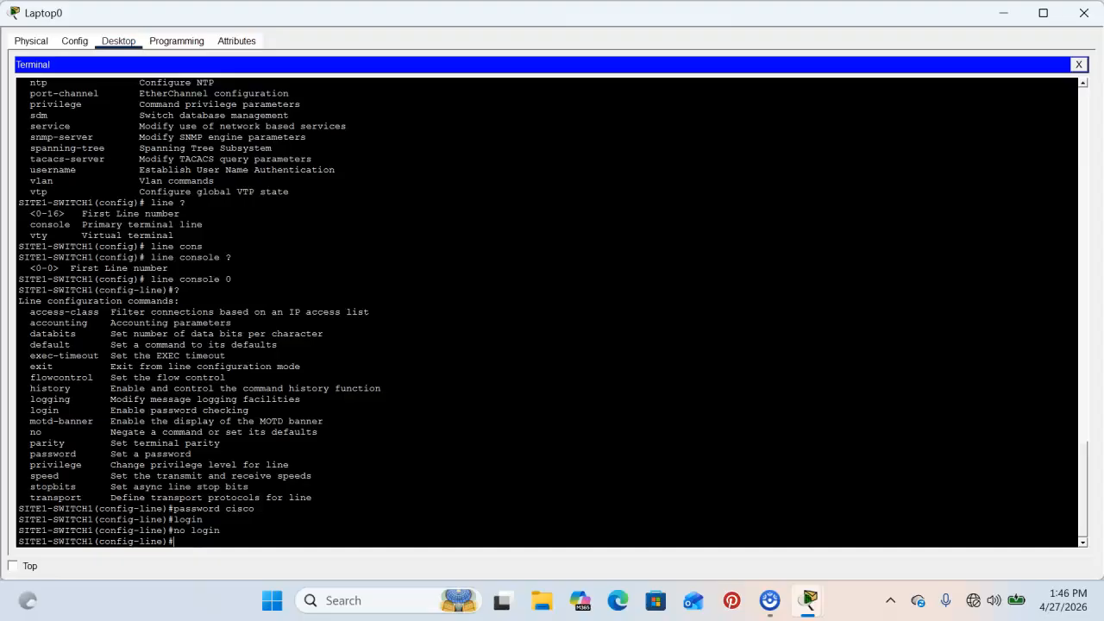
{"action": "type", "text": "login"}
{"action": "key", "text": "Return"}
{"action": "key", "text": "Return"}
{"action": "key", "text": "Return"}
{"action": "key", "text": "Return"}
{"action": "key", "text": "Return"}
{"action": "key", "text": "Return"}
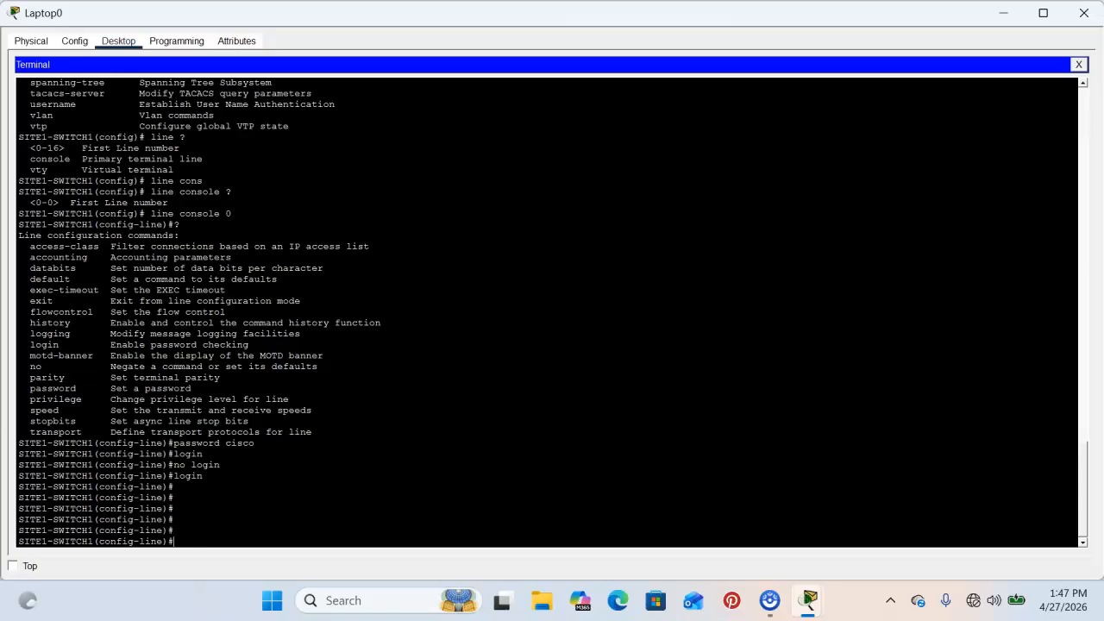
{"action": "type", "text": "line vty 0 4"}
Give vty lines 0–4 a password and login checking, then type 'line vty 5 15'.
{"action": "key", "text": "Return"}
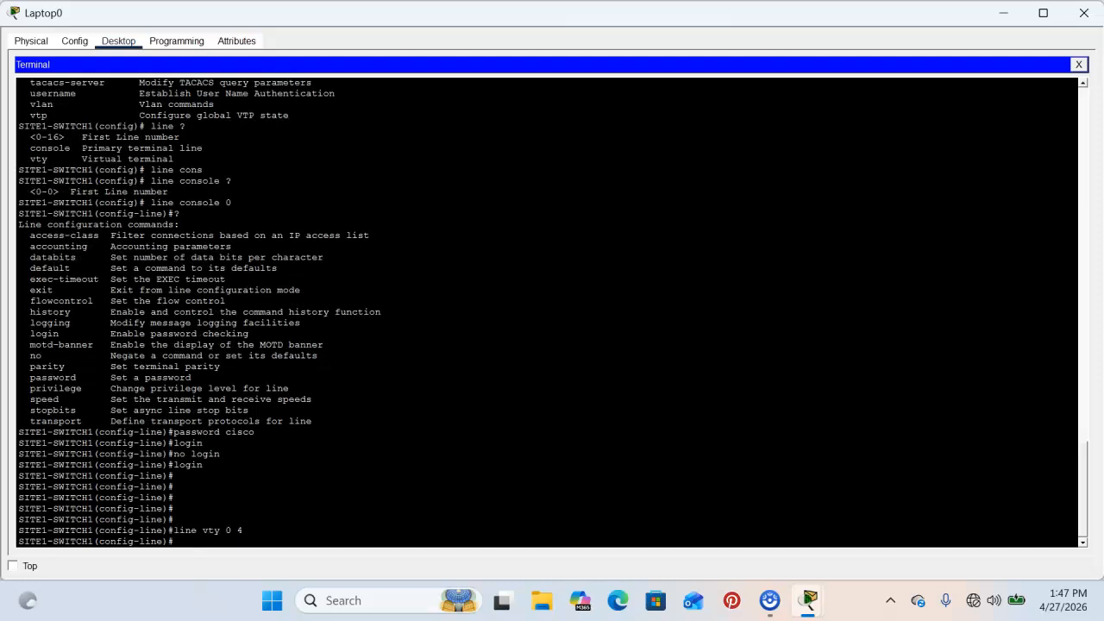
{"action": "type", "text": "pass"}
{"action": "key", "text": "Tab"}
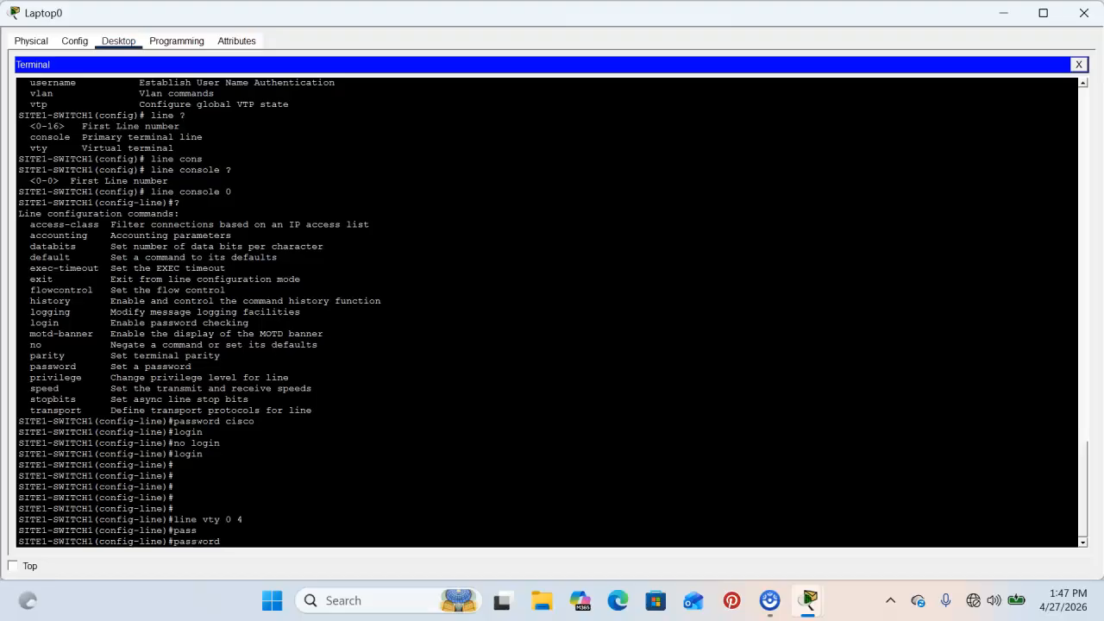
{"action": "type", "text": "cisco"}
{"action": "key", "text": "Return"}
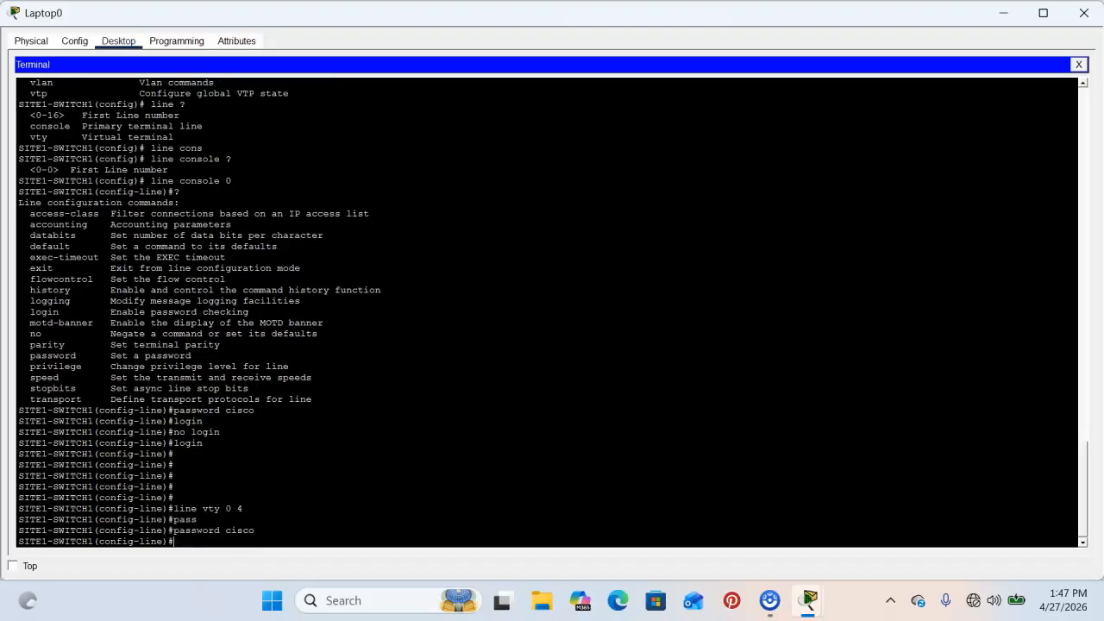
{"action": "type", "text": "login"}
{"action": "key", "text": "Return"}
{"action": "key", "text": "Return"}
{"action": "key", "text": "Return"}
{"action": "key", "text": "Return"}
{"action": "key", "text": "Return"}
{"action": "key", "text": "Return"}
{"action": "key", "text": "Return"}
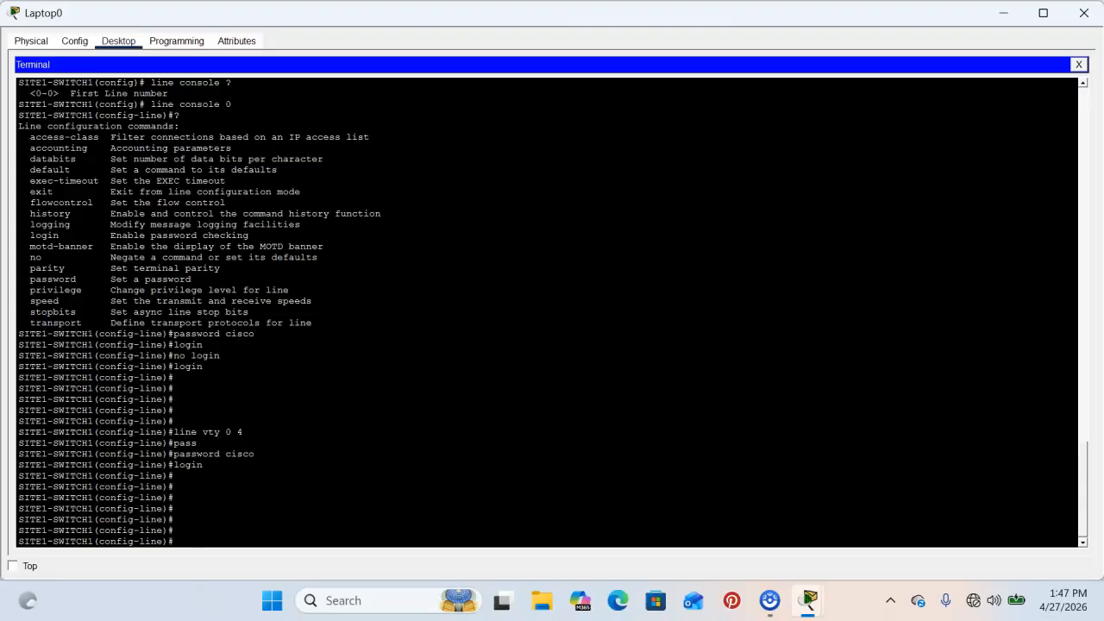
{"action": "type", "text": "line vty 5 15"}
Apply 'no login' to vty lines 5–15, then re-enter 'line vty 0 4'.
{"action": "key", "text": "Return"}
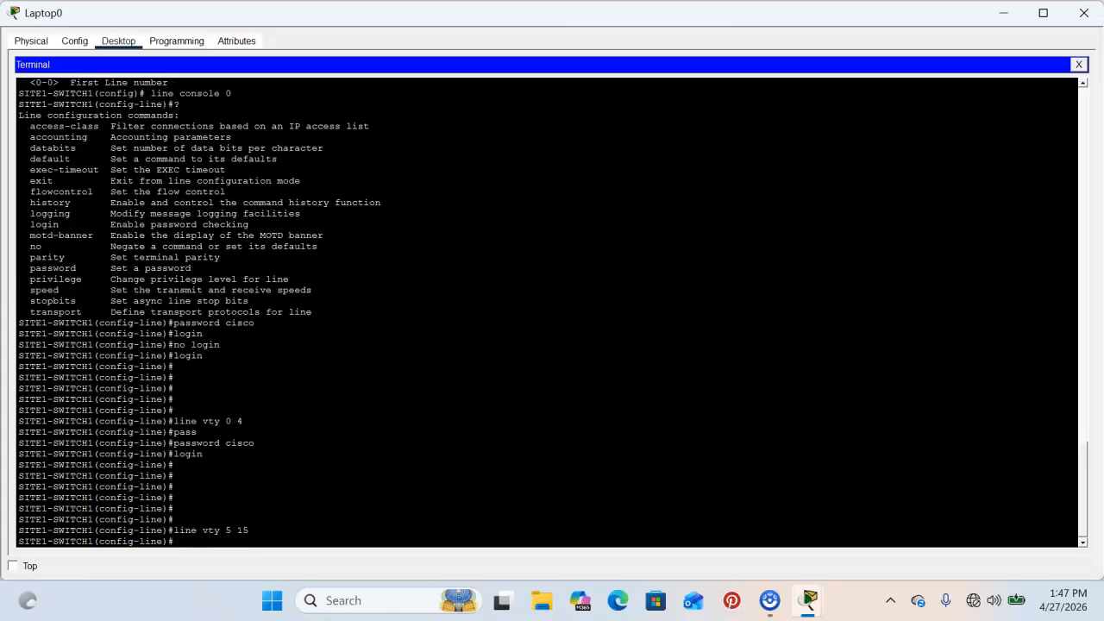
{"action": "type", "text": "no login"}
{"action": "key", "text": "Return"}
{"action": "key", "text": "Return"}
{"action": "key", "text": "Return"}
{"action": "key", "text": "Return"}
{"action": "key", "text": "Return"}
{"action": "key", "text": "Return"}
{"action": "key", "text": "Return"}
{"action": "key", "text": "Return"}
{"action": "key", "text": "Return"}
{"action": "key", "text": "Return"}
{"action": "key", "text": "Return"}
{"action": "key", "text": "Return"}
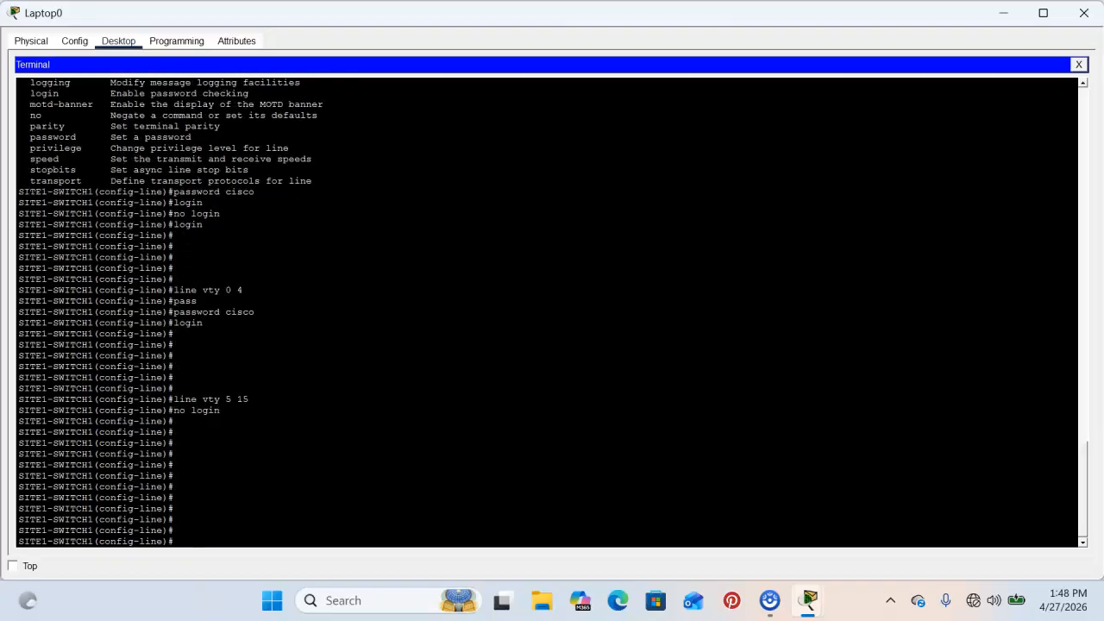
{"action": "key", "text": "Return"}
{"action": "key", "text": "Return"}
{"action": "type", "text": "exit"}
{"action": "key", "text": "BackSpace"}
{"action": "key", "text": "BackSpace"}
{"action": "key", "text": "BackSpace"}
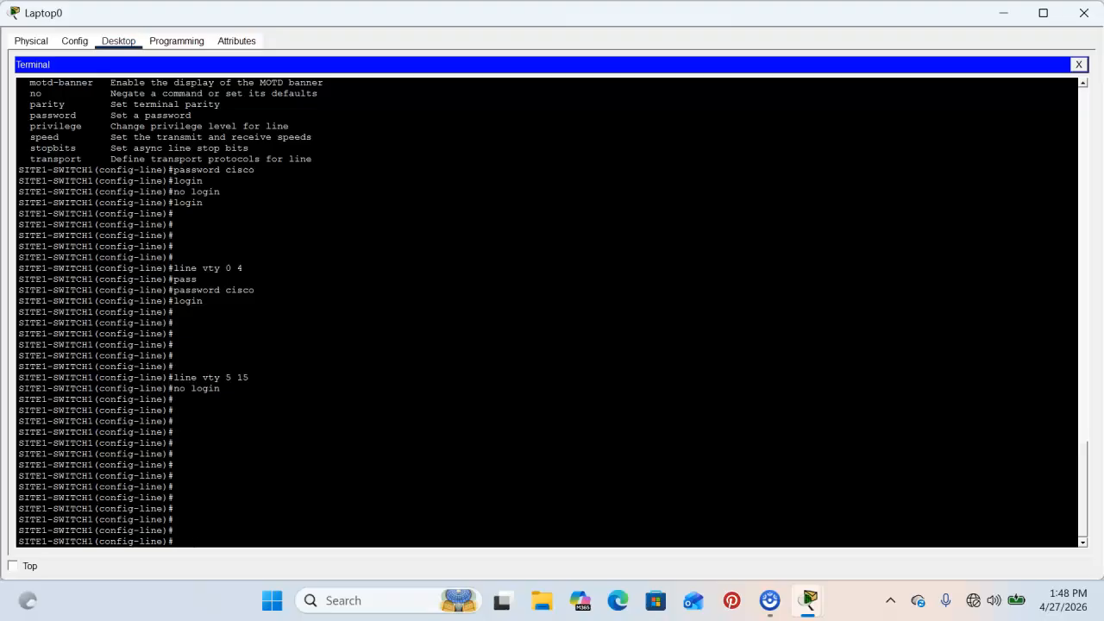
{"action": "type", "text": "line vty 0 4"}
{"action": "key", "text": "Return"}
{"action": "key", "text": "Return"}
{"action": "key", "text": "Return"}
{"action": "key", "text": "Return"}
{"action": "key", "text": "Return"}
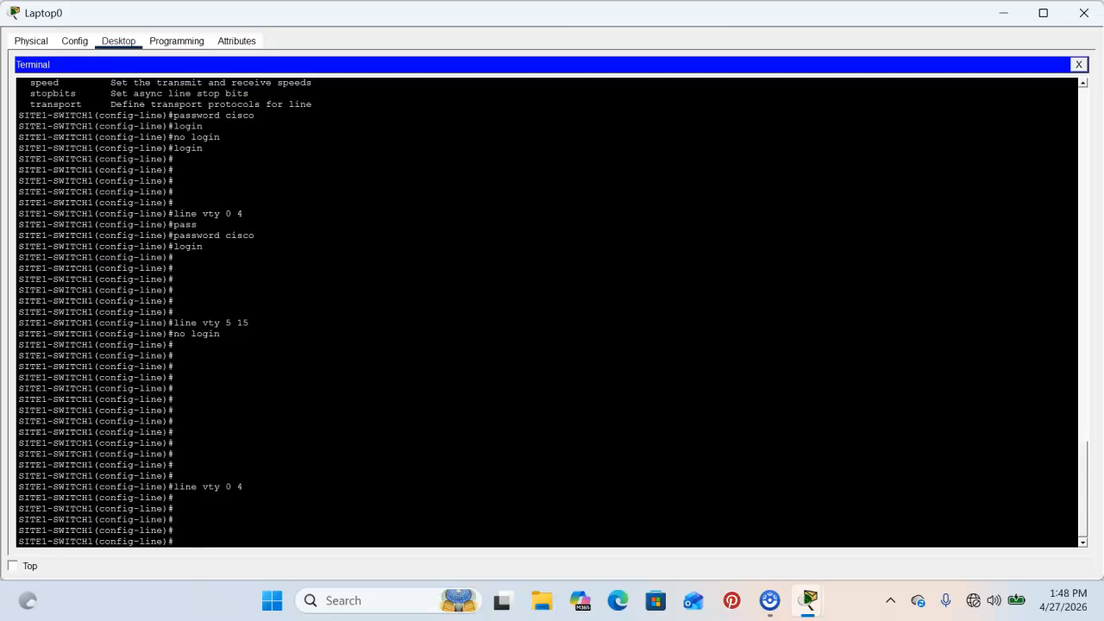
Restrict vty lines 0–4 to SSH with 'transport input ssh' and exit to global config.
{"action": "type", "text": "?"}
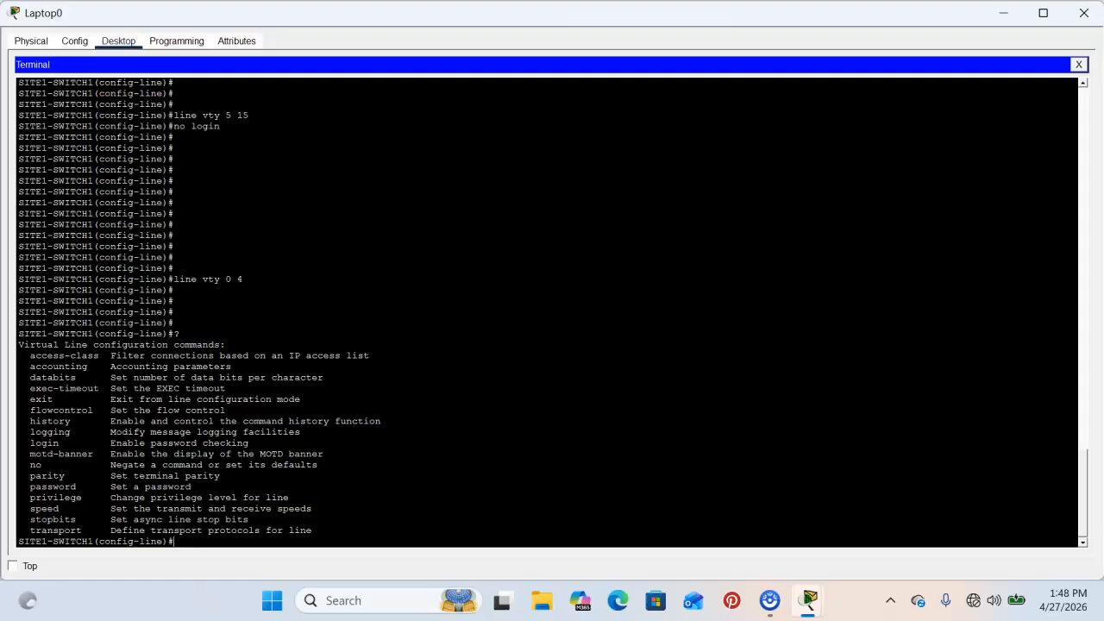
{"action": "type", "text": "tran"}
{"action": "type", "text": "sport "}
{"action": "type", "text": "?"}
{"action": "type", "text": "input"}
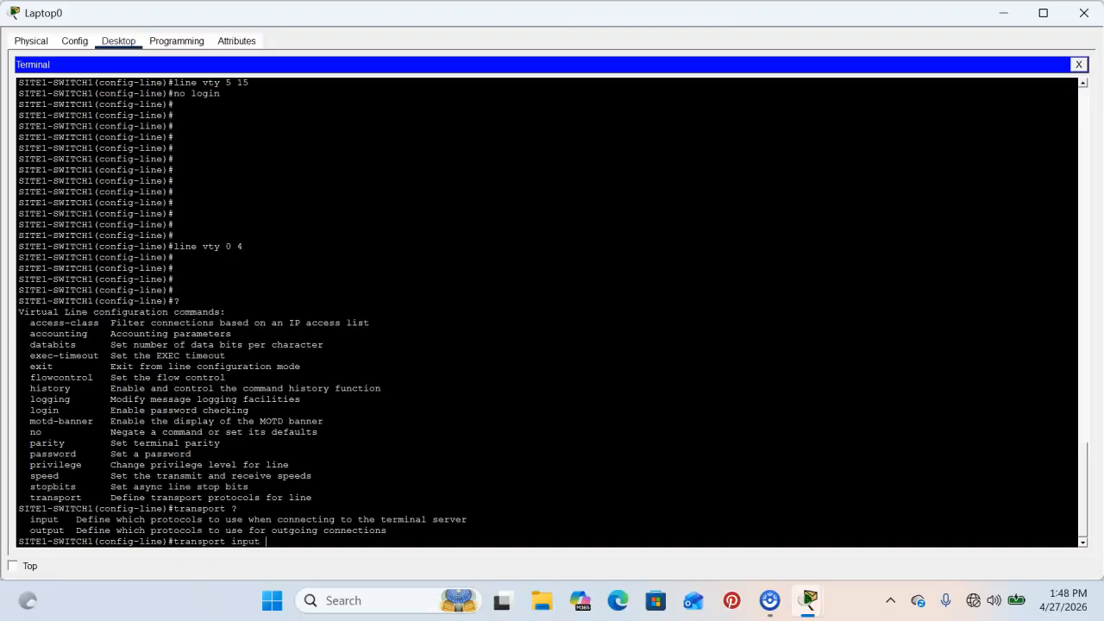
{"action": "type", "text": " ?"}
{"action": "left_click", "coordinate": [153, 539]}
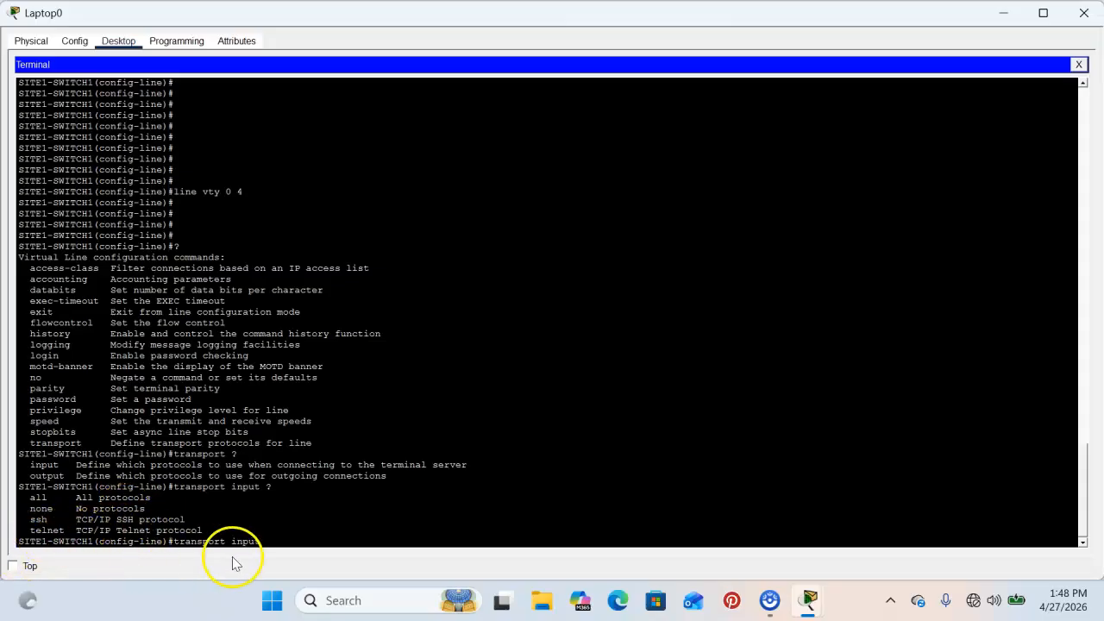
{"action": "type", "text": "ssh"}
{"action": "key", "text": "Return"}
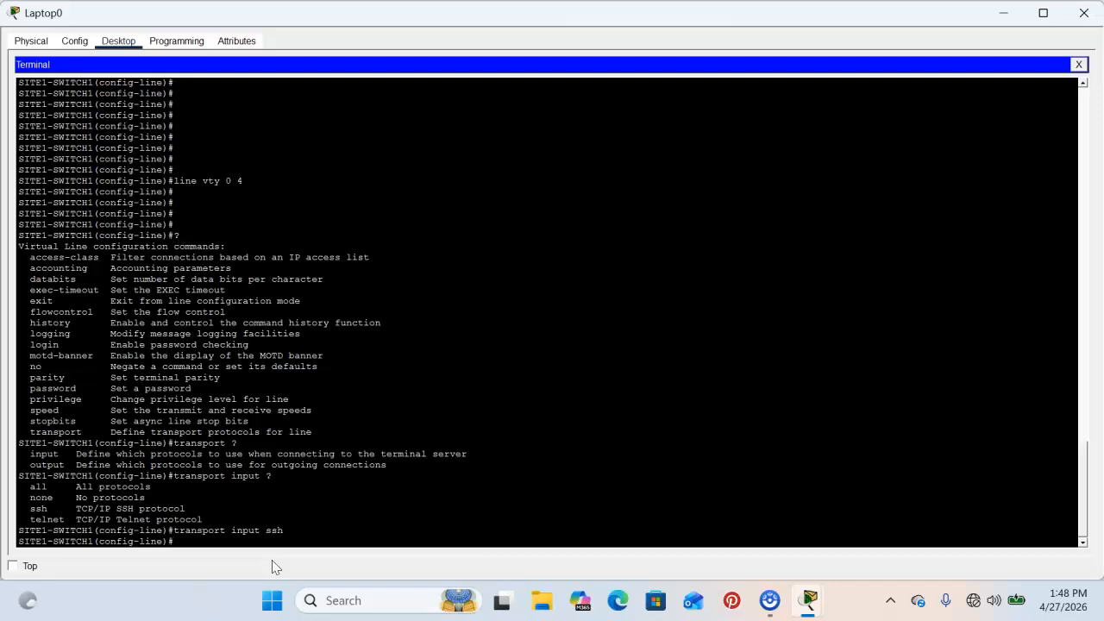
{"action": "key", "text": "Return"}
{"action": "key", "text": "Return"}
{"action": "key", "text": "Return"}
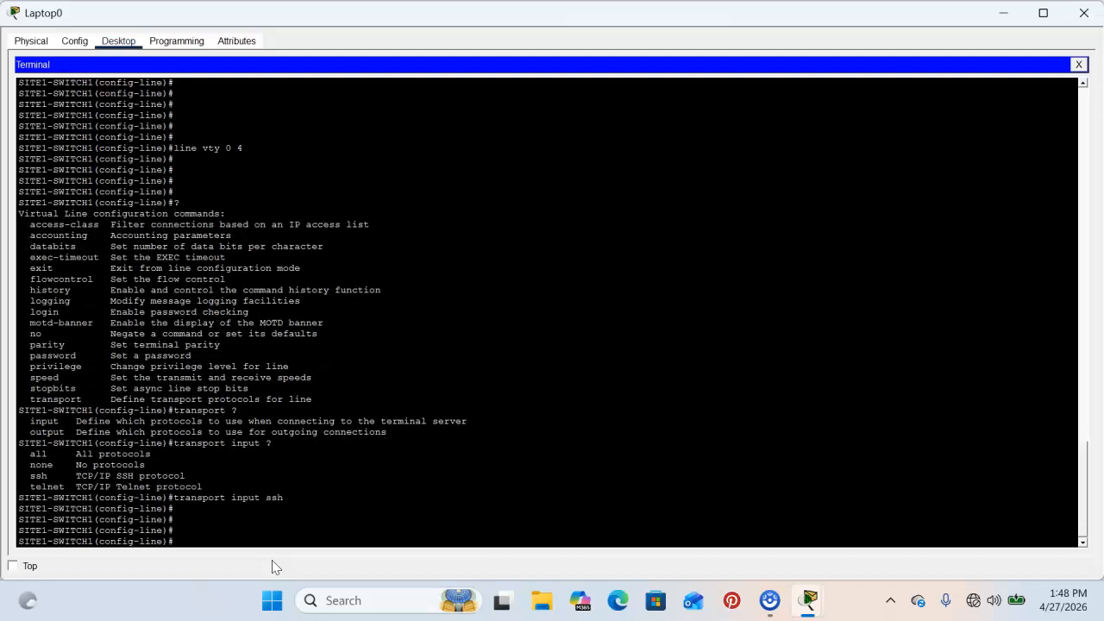
{"action": "type", "text": "exit"}
{"action": "key", "text": "Return"}
{"action": "key", "text": "Return"}
{"action": "key", "text": "Return"}
{"action": "key", "text": "Return"}
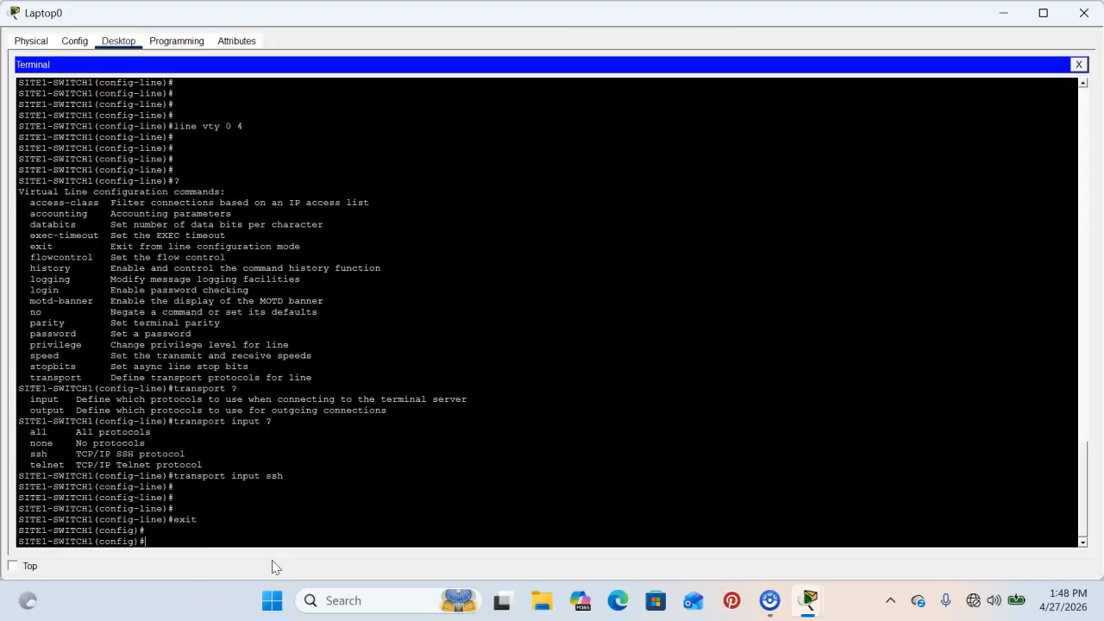
{"action": "key", "text": "Return"}
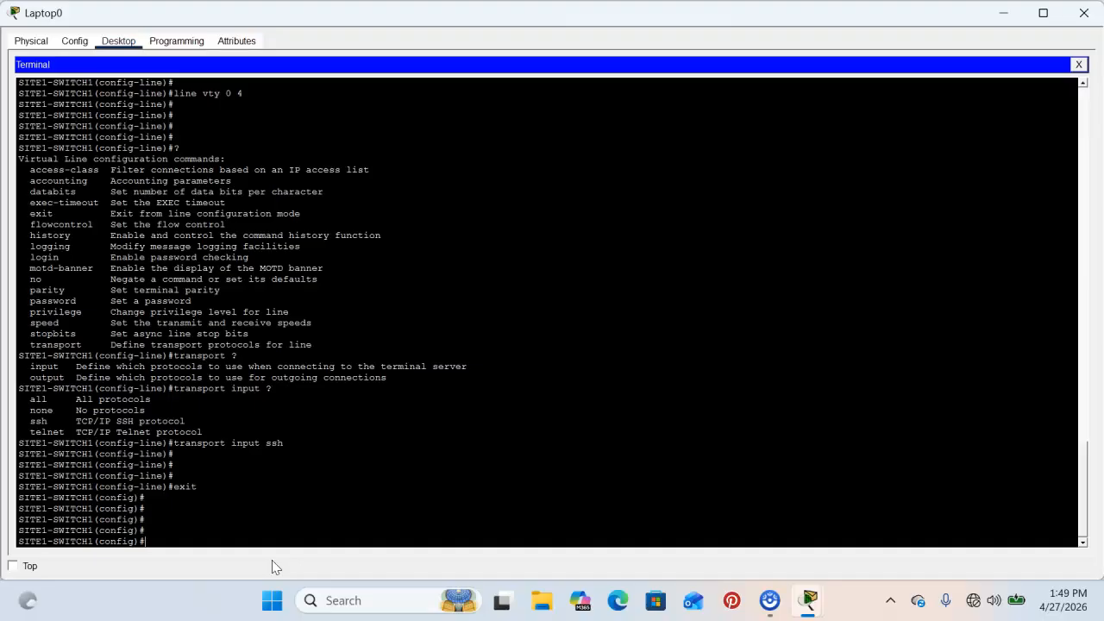
Run 'crypto key generate rsa' with a 1200-bit modulus.
{"action": "type", "text": "?"}
{"action": "key", "text": "space"}
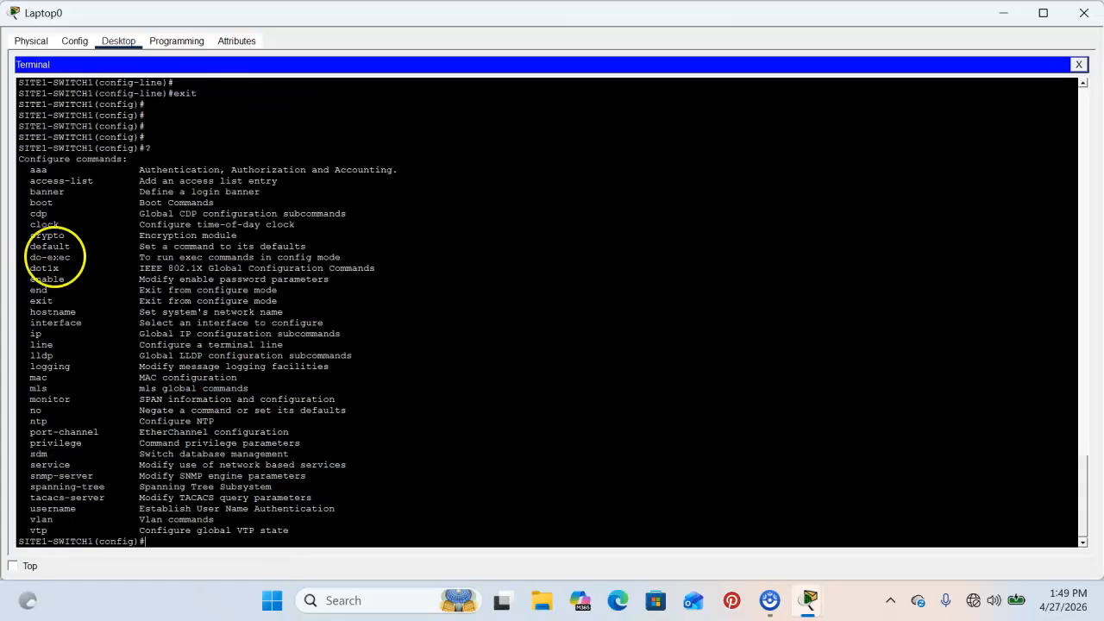
{"action": "left_click_drag", "start_coordinate": [70, 236], "coordinate": [24, 246]}
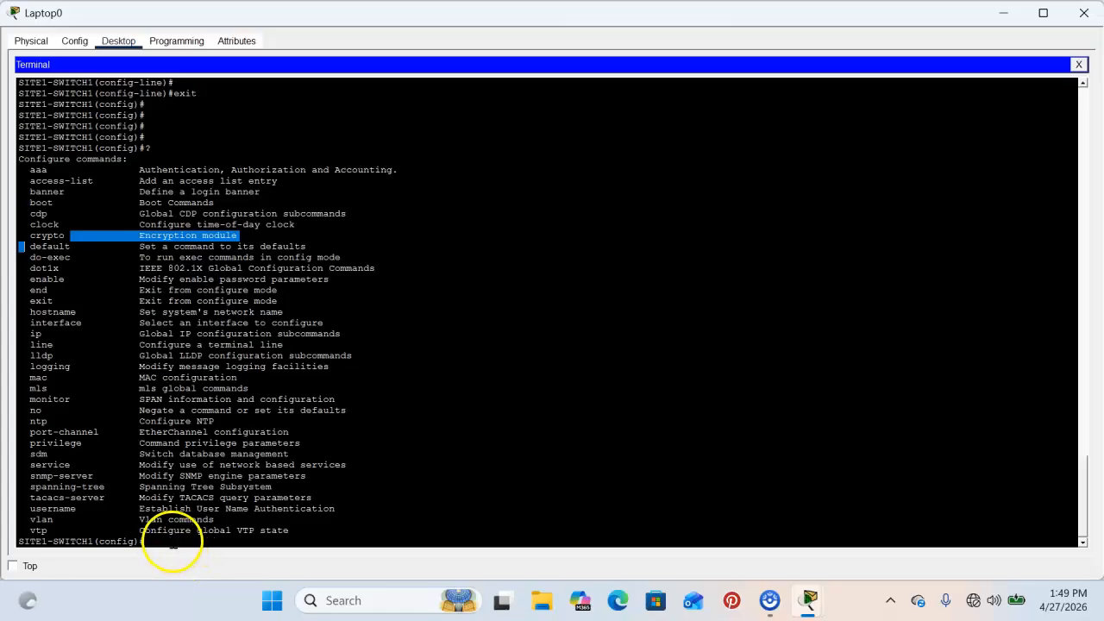
{"action": "left_click", "coordinate": [172, 544]}
{"action": "type", "text": "crypto"}
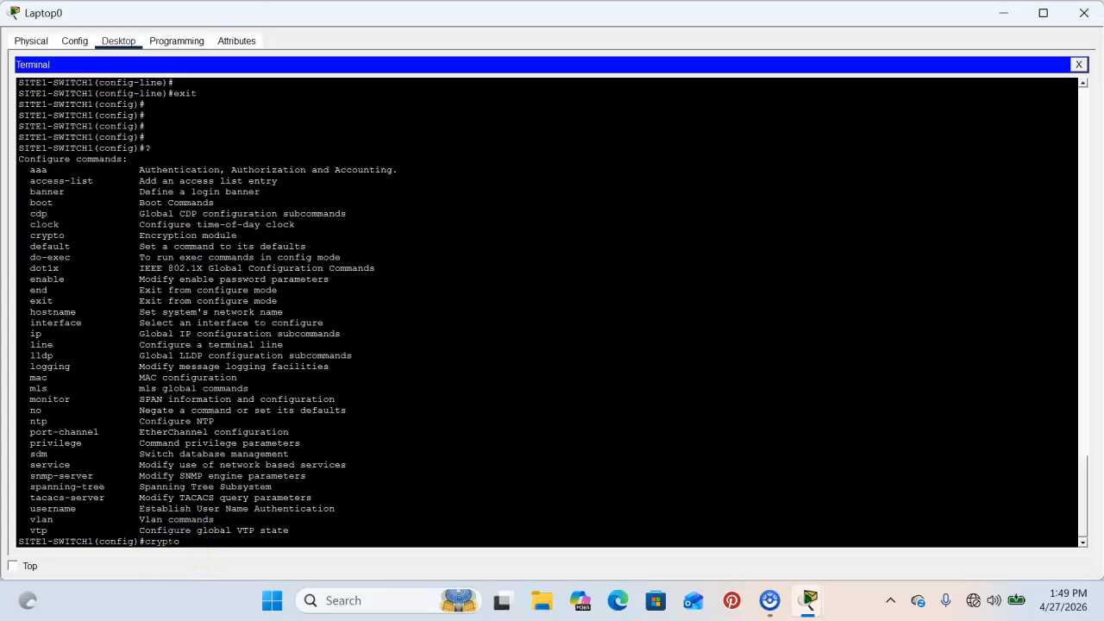
{"action": "type", "text": " ?"}
{"action": "type", "text": "ket"}
{"action": "type", "text": "y"}
{"action": "type", "text": " ?"}
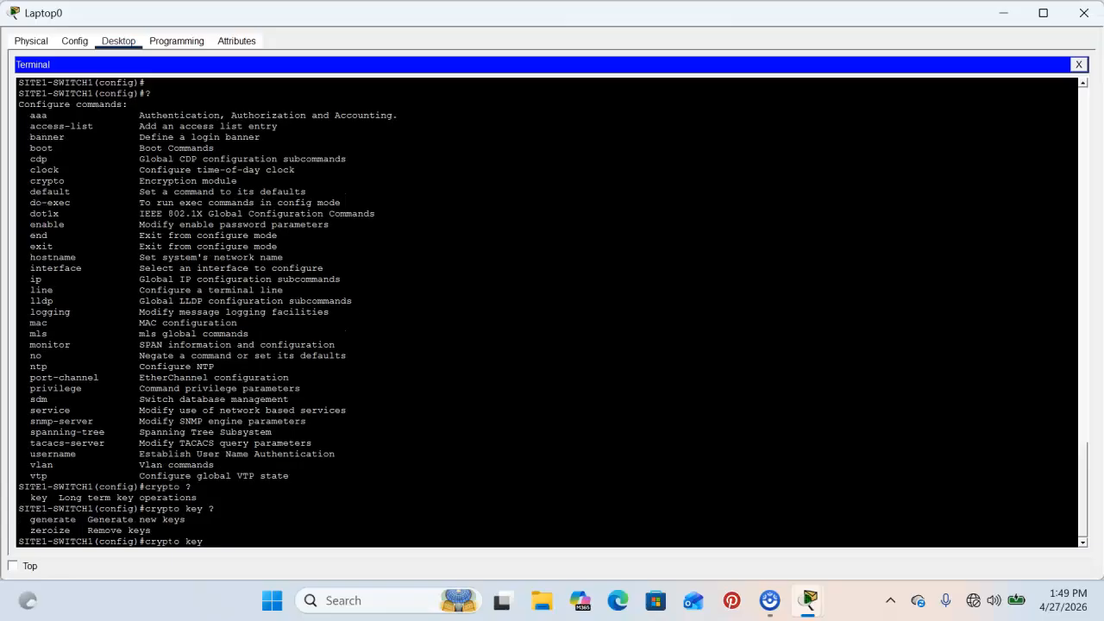
{"action": "type", "text": "ge"}
{"action": "key", "text": "Tab"}
{"action": "type", "text": "?"}
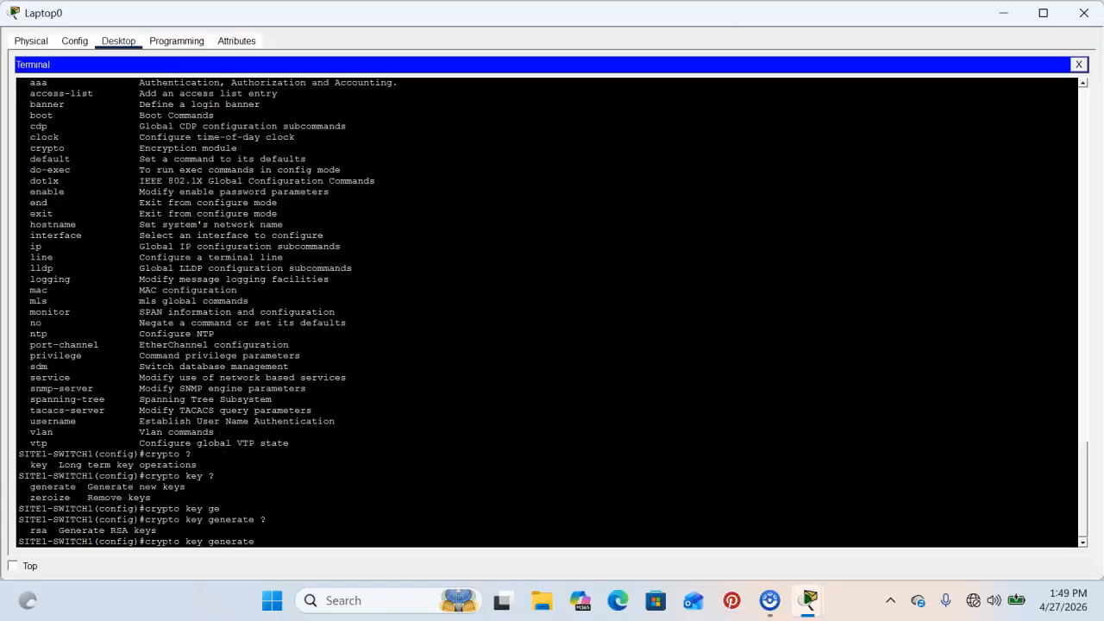
{"action": "type", "text": "rsa"}
{"action": "key", "text": "Return"}
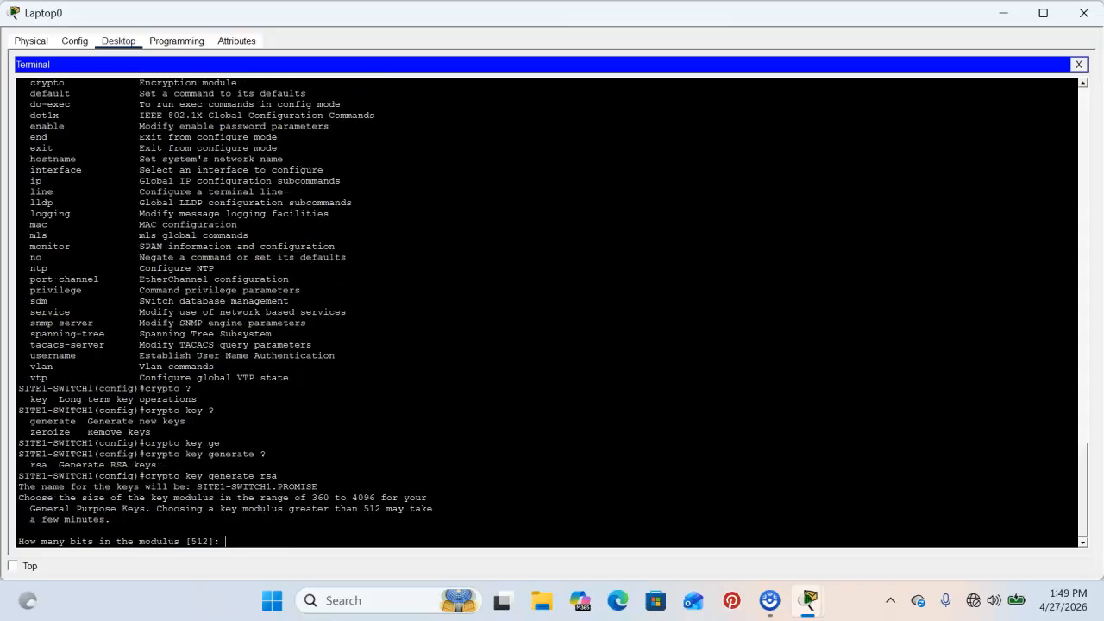
{"action": "type", "text": "1200"}
{"action": "key", "text": "Return"}
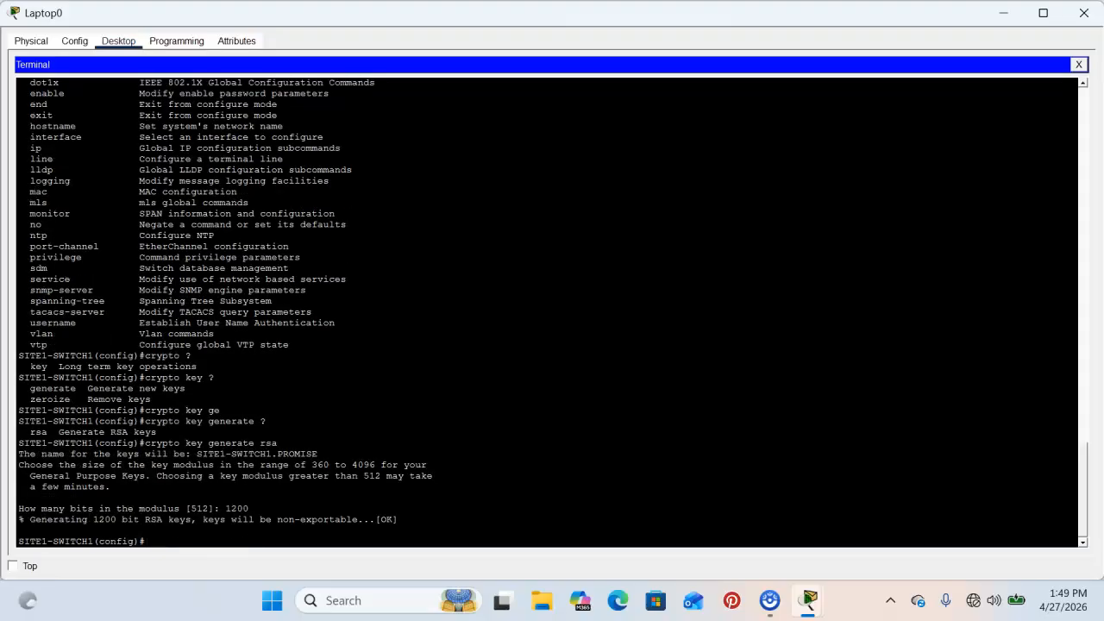
{"action": "key", "text": "Return"}
{"action": "key", "text": "Return"}
{"action": "key", "text": "Return"}
{"action": "key", "text": "Return"}
{"action": "key", "text": "Return"}
{"action": "key", "text": "Return"}
{"action": "key", "text": "Return"}
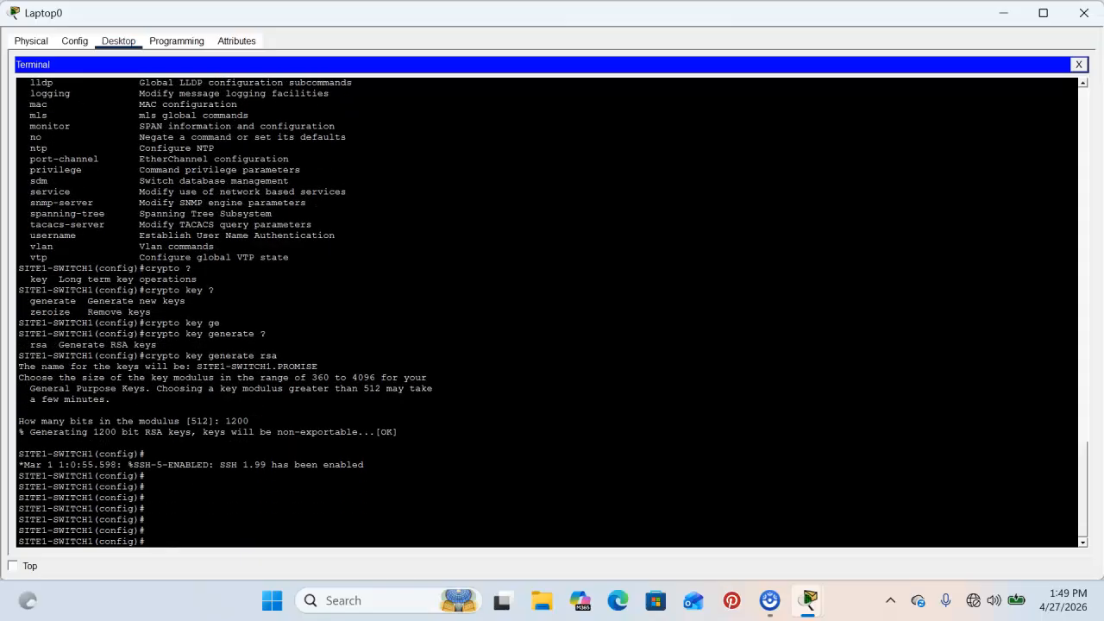
Enforce SSH version 2 with 'ip ssh version 2'.
{"action": "type", "text": "service ?"}
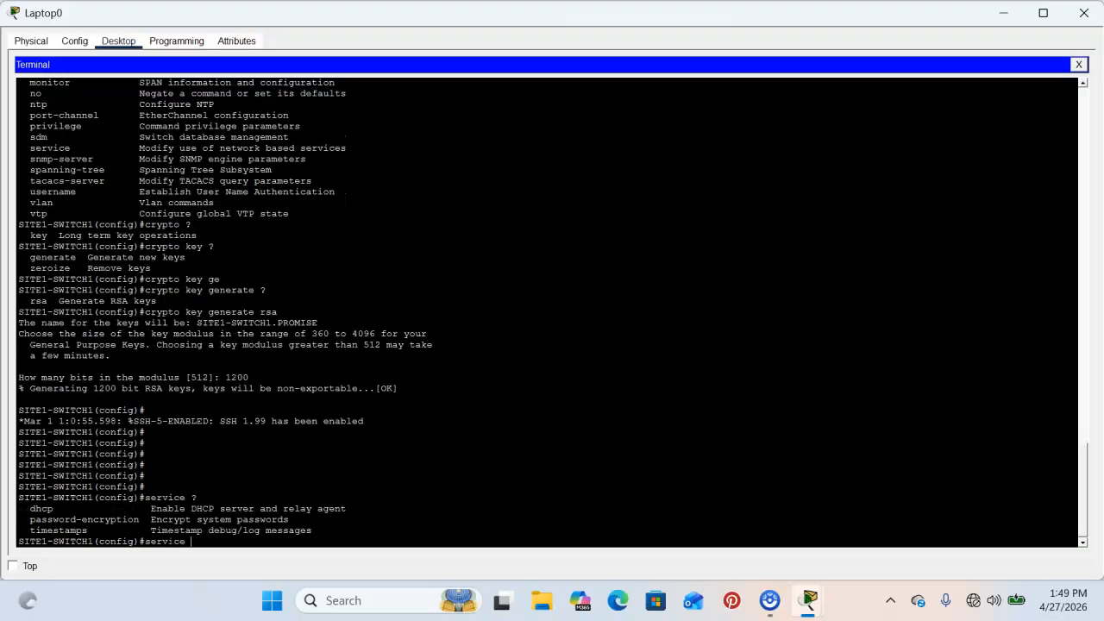
{"action": "key", "text": "BackSpace"}
{"action": "key", "text": "BackSpace"}
{"action": "key", "text": "BackSpace"}
{"action": "key", "text": "BackSpace"}
{"action": "key", "text": "BackSpace"}
{"action": "key", "text": "BackSpace"}
{"action": "key", "text": "BackSpace"}
{"action": "key", "text": "BackSpace"}
{"action": "type", "text": "ip ?"}
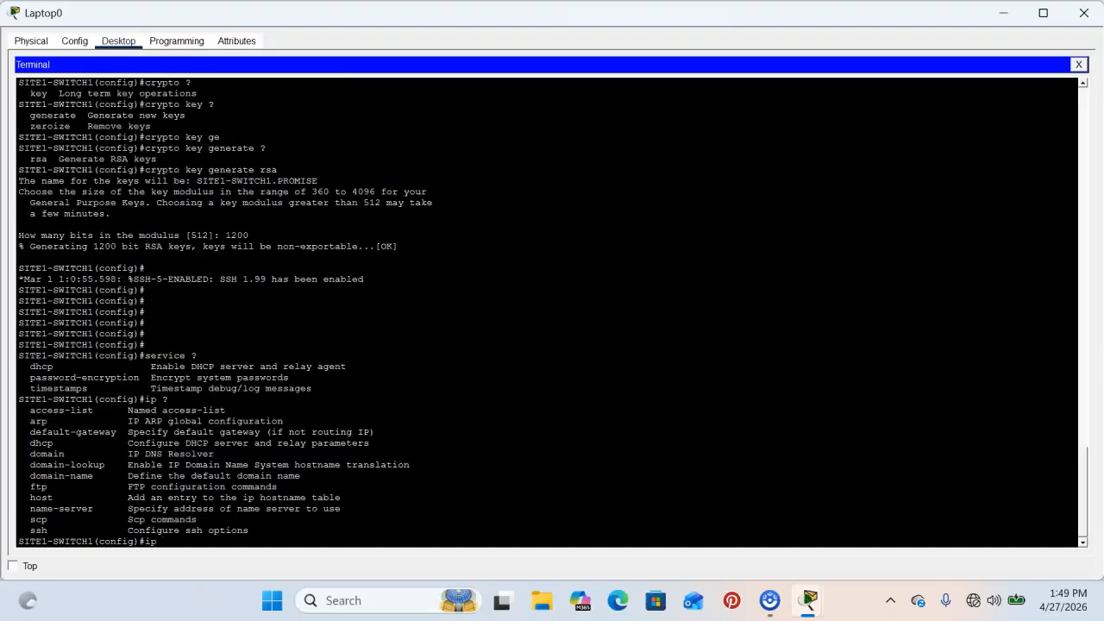
{"action": "type", "text": "ssh ?version ?"}
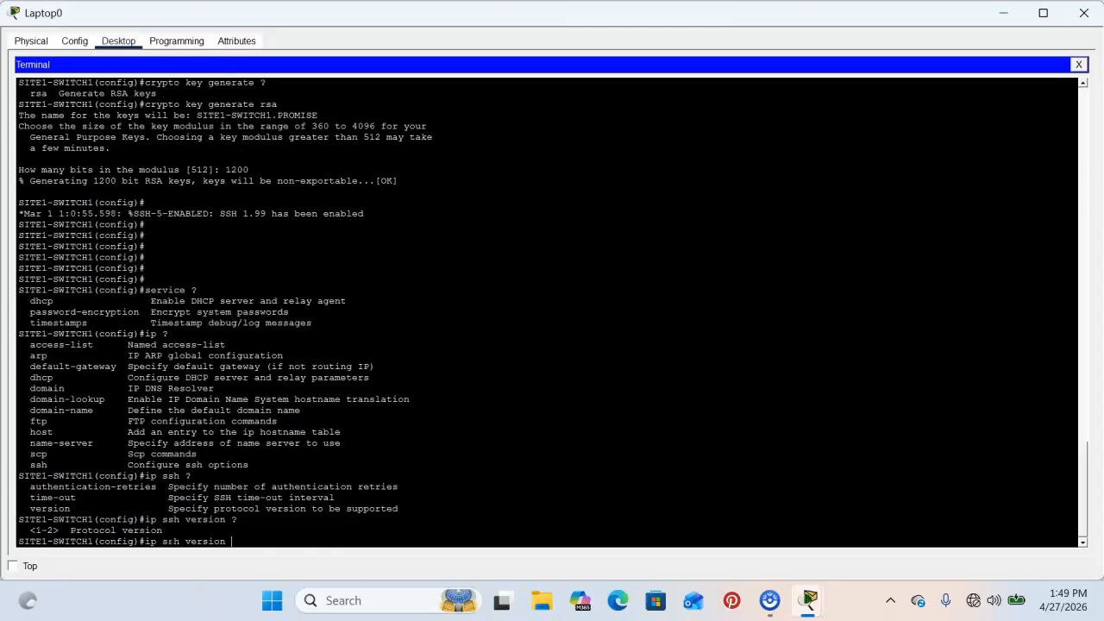
{"action": "type", "text": "2"}
{"action": "key", "text": "Return"}
{"action": "key", "text": "Return"}
{"action": "key", "text": "Return"}
{"action": "key", "text": "Return"}
{"action": "key", "text": "Return"}
{"action": "key", "text": "Return"}
{"action": "key", "text": "Return"}
{"action": "key", "text": "Return"}
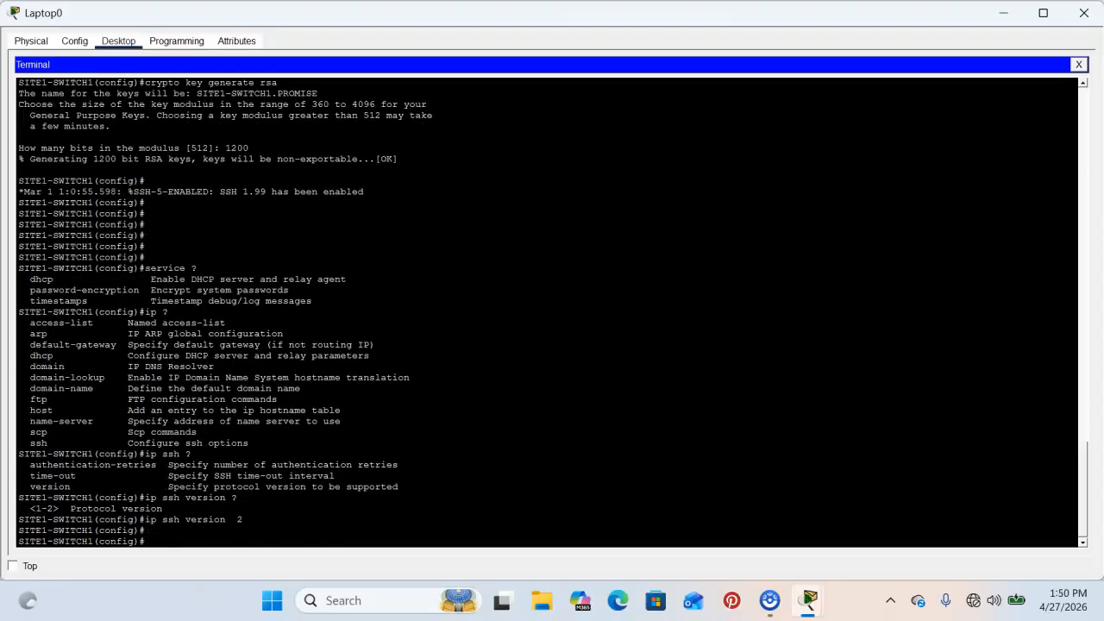
{"action": "key", "text": "Return"}
{"action": "key", "text": "Return"}
{"action": "key", "text": "Return"}
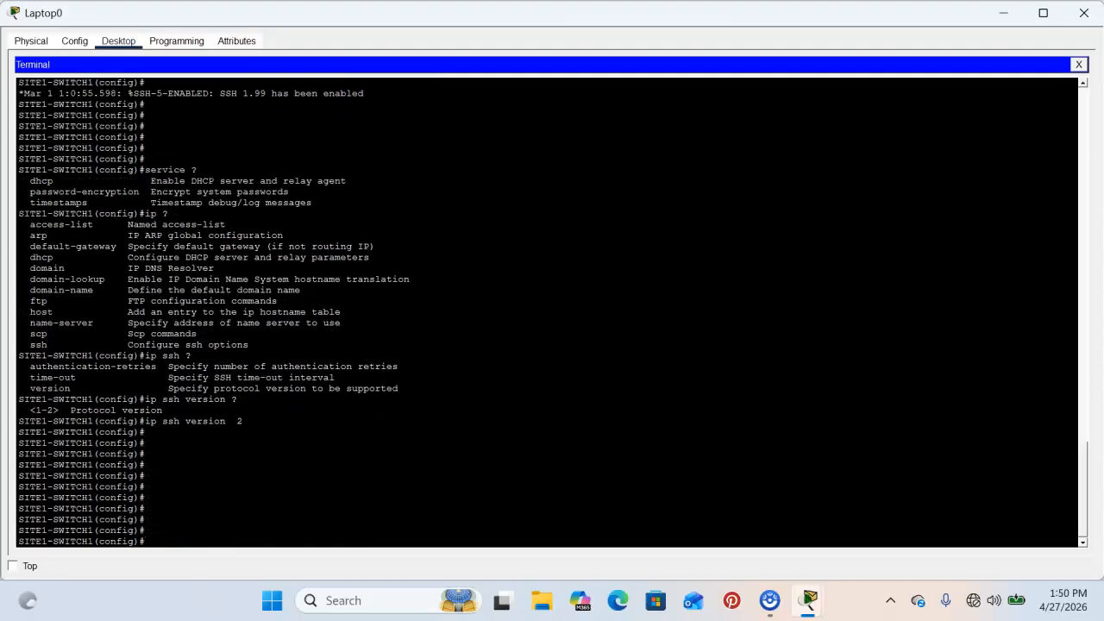
Exit to privileged EXEC and leave Laptop0's window for the topology view.
{"action": "type", "text": "exit"}
{"action": "key", "text": "Return"}
{"action": "key", "text": "Return"}
{"action": "key", "text": "Return"}
{"action": "key", "text": "Return"}
{"action": "key", "text": "Return"}
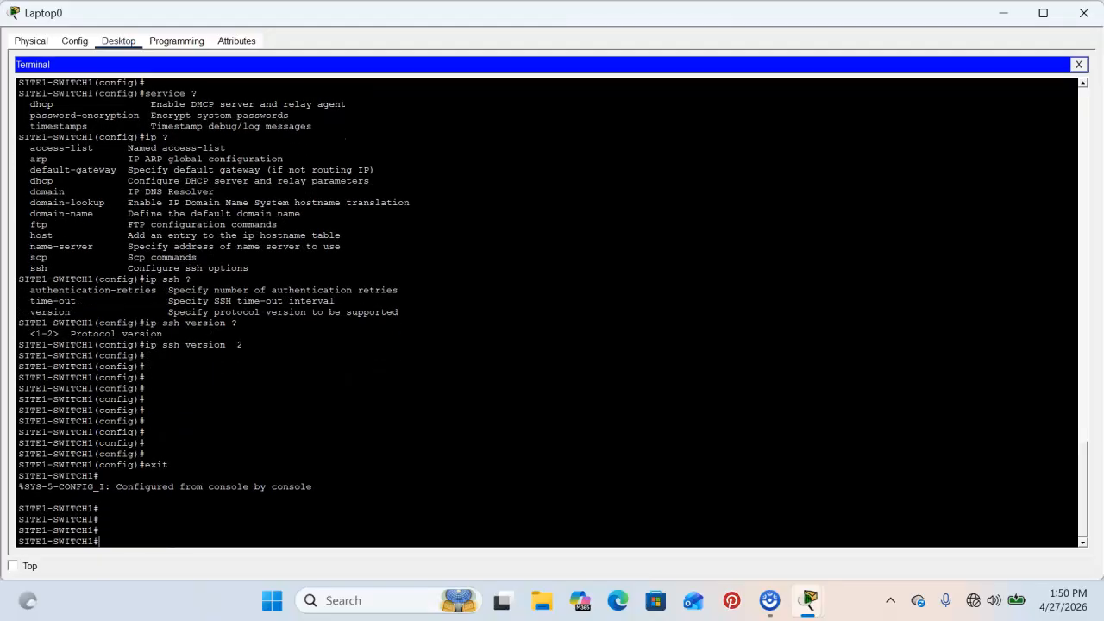
{"action": "key", "text": "Return"}
{"action": "key", "text": "Return"}
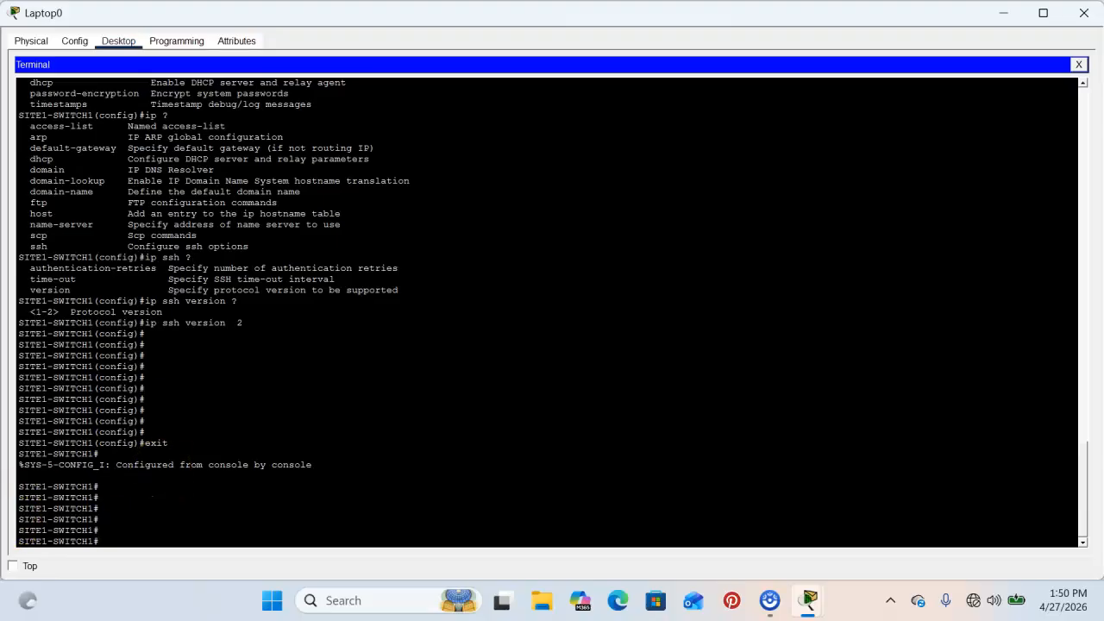
{"action": "key", "text": "alt+Tab"}
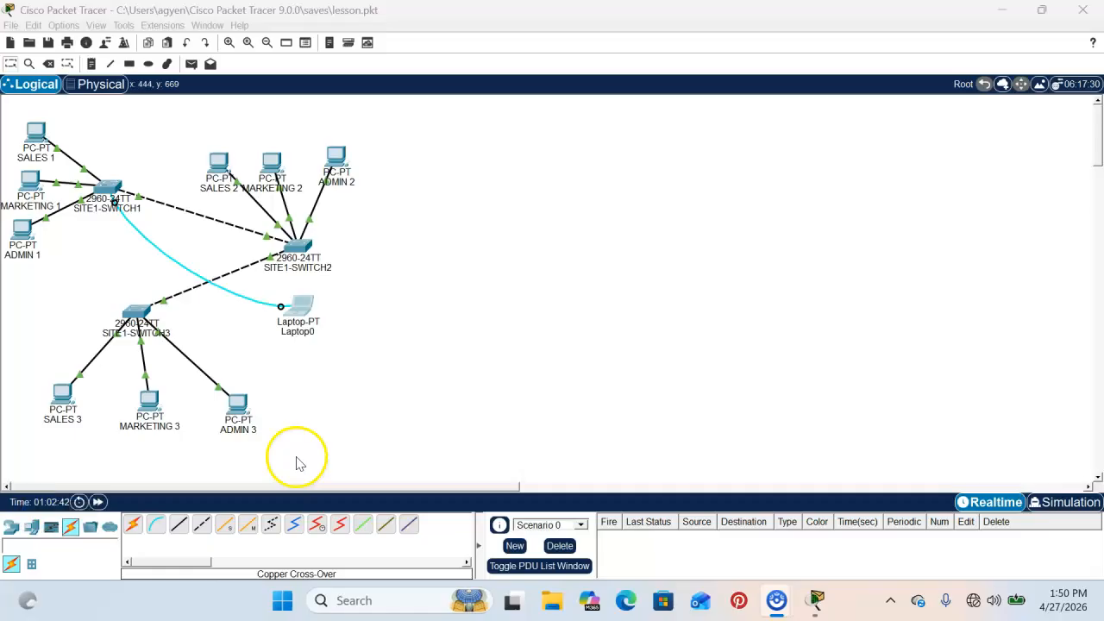
Link Laptop0 FastEthernet0 to SITE1-SWITCH1 FastEthernet0/4 with copper straight-through, then reopen Laptop0.
{"action": "left_click", "coordinate": [179, 526]}
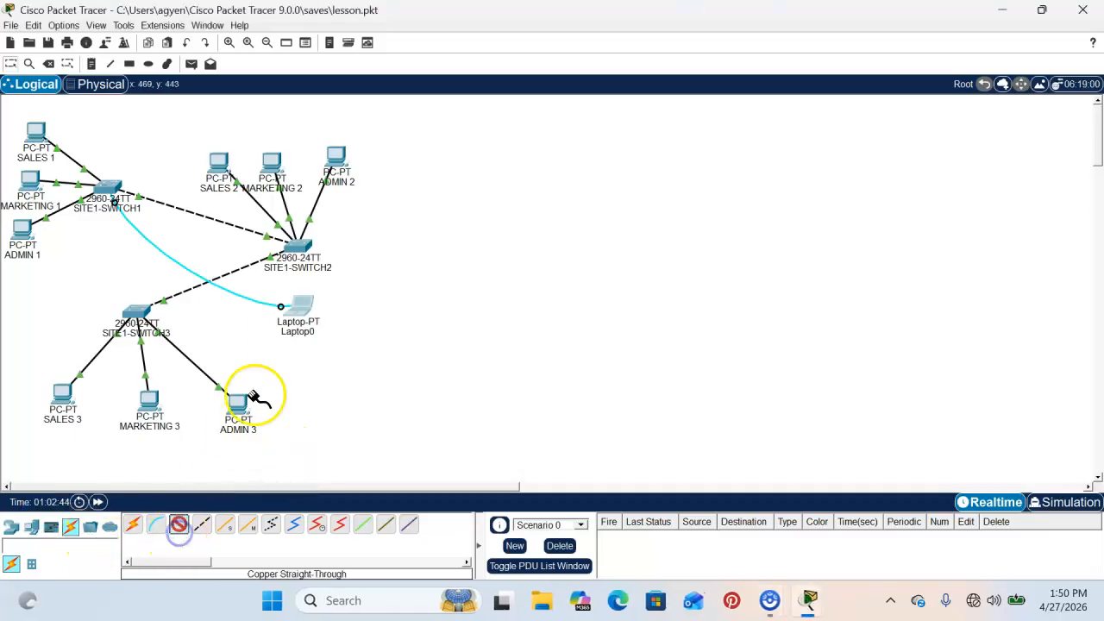
{"action": "left_click", "coordinate": [302, 304]}
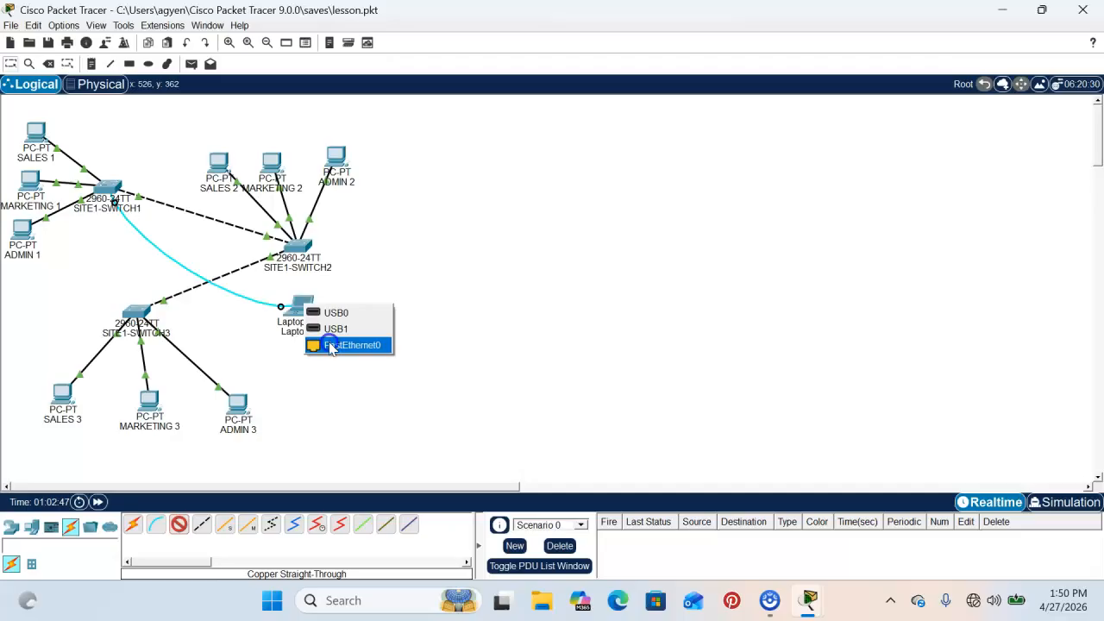
{"action": "left_click", "coordinate": [344, 345]}
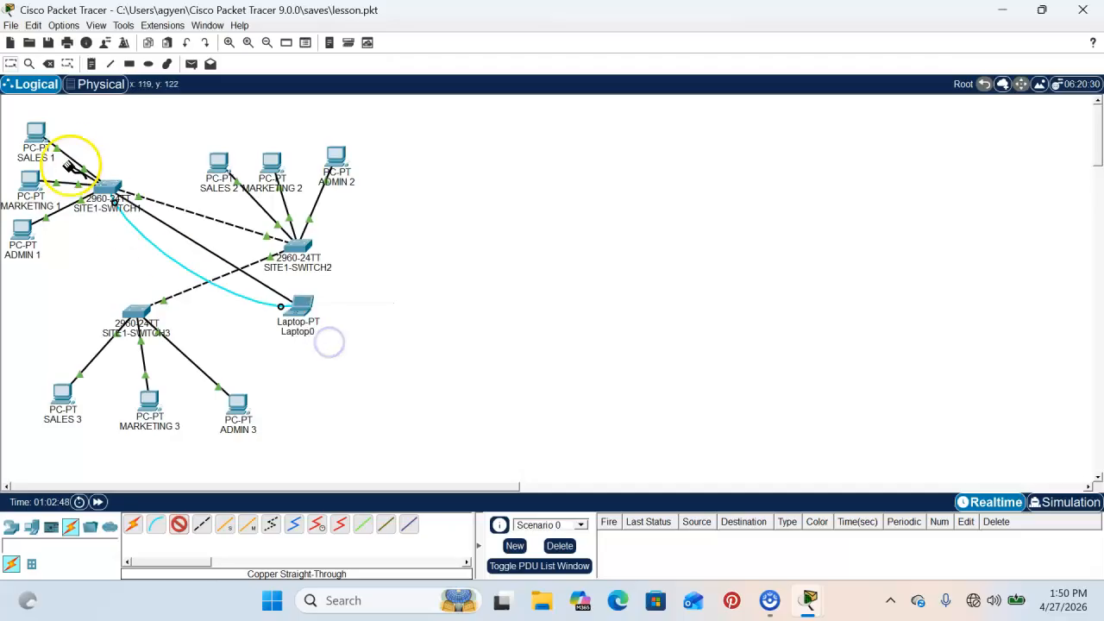
{"action": "left_click", "coordinate": [113, 189]}
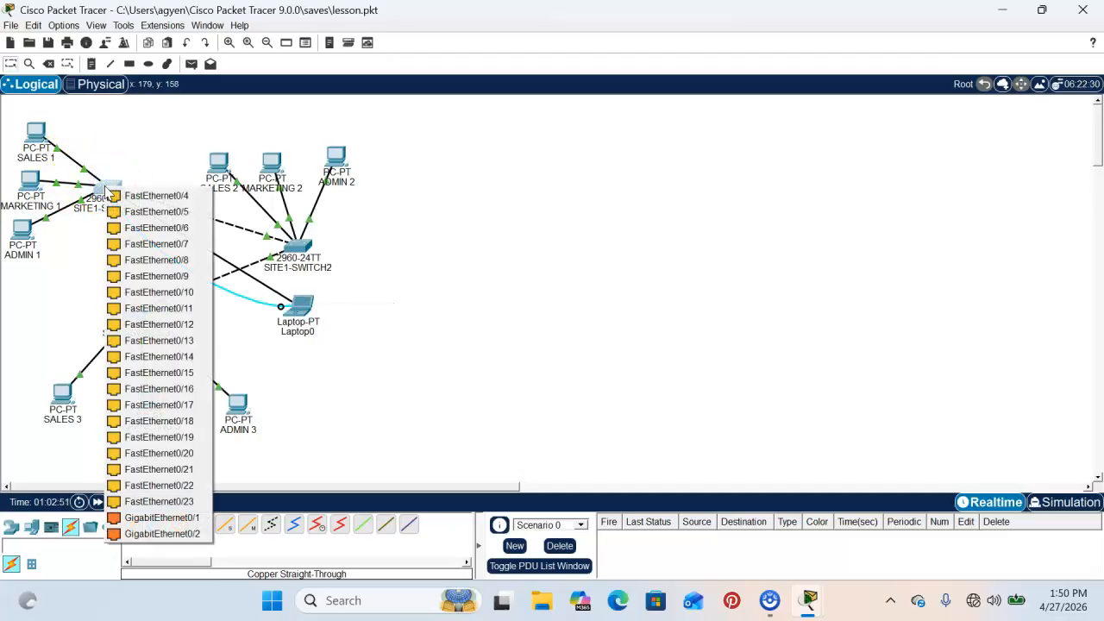
{"action": "left_click", "coordinate": [115, 195]}
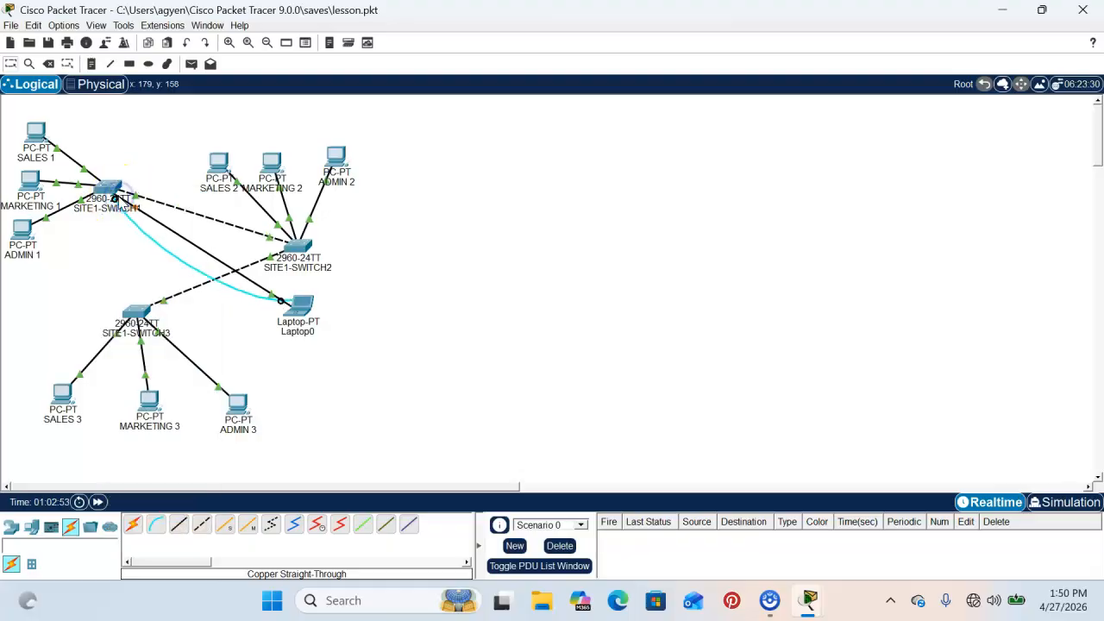
{"action": "left_click", "coordinate": [296, 301]}
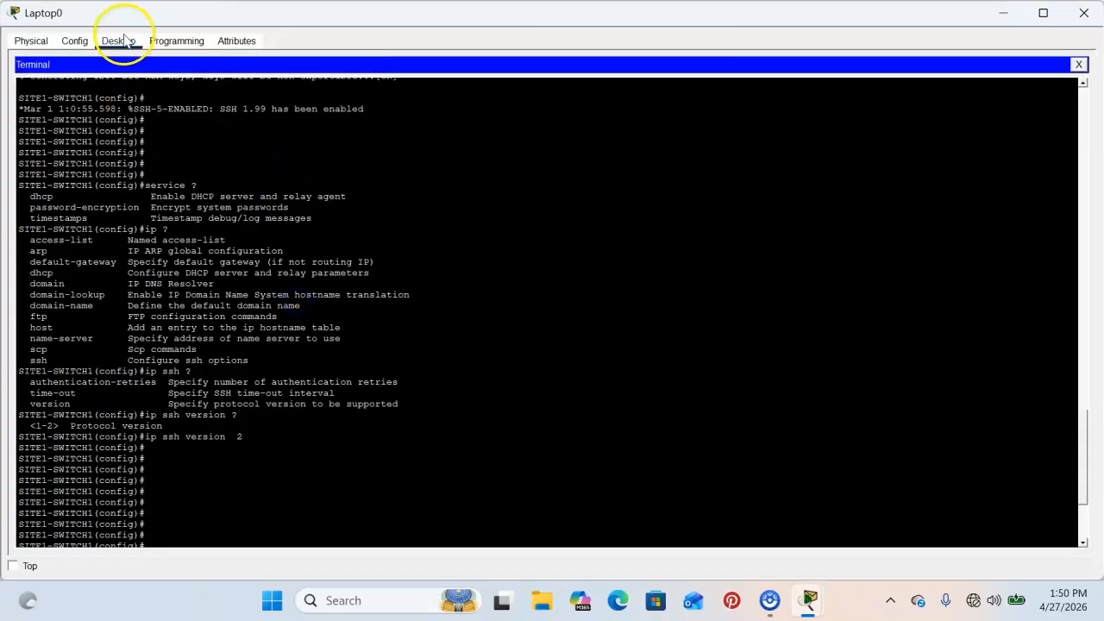
Close Laptop0's terminal, confirm its 192.168.4.12/255.255.255.0 IP settings, and return to the Desktop applications.
{"action": "left_click", "coordinate": [1078, 65]}
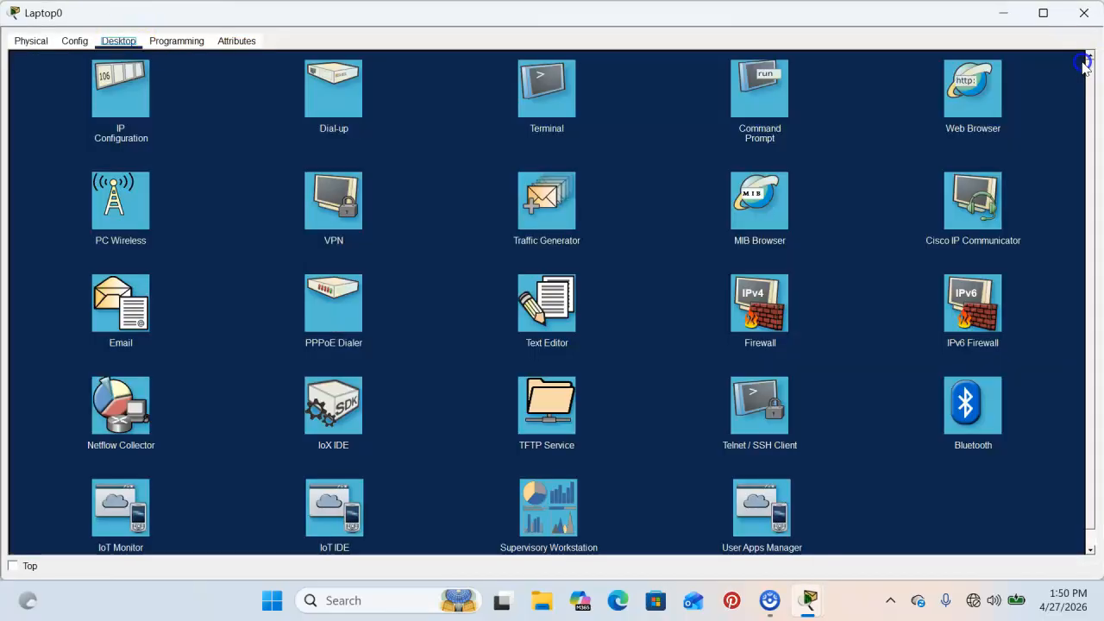
{"action": "left_click", "coordinate": [138, 89]}
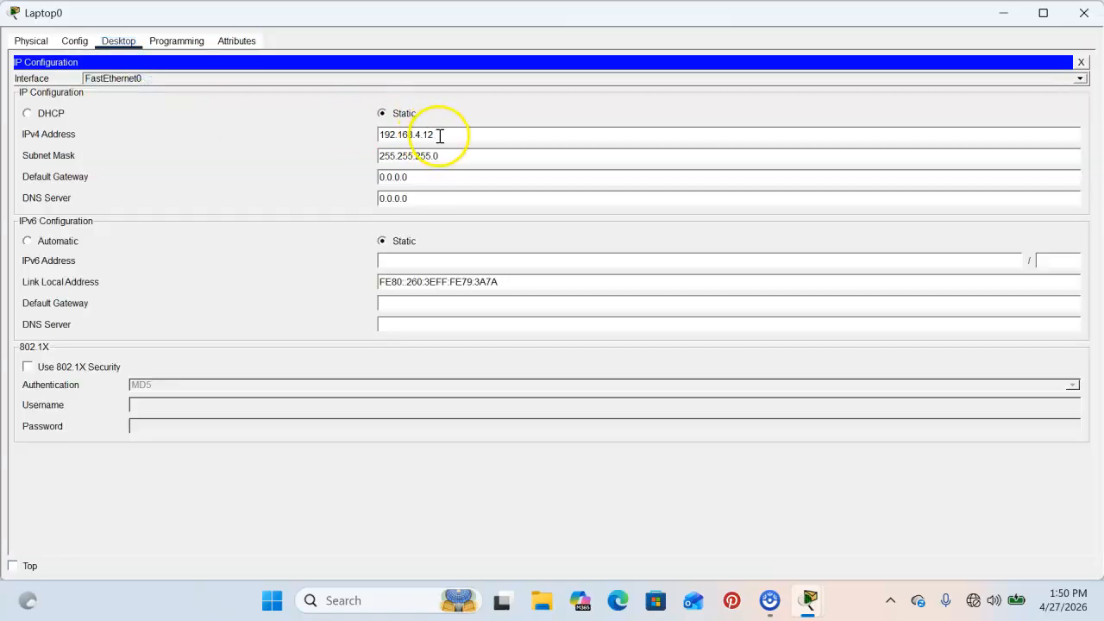
{"action": "left_click", "coordinate": [186, 43]}
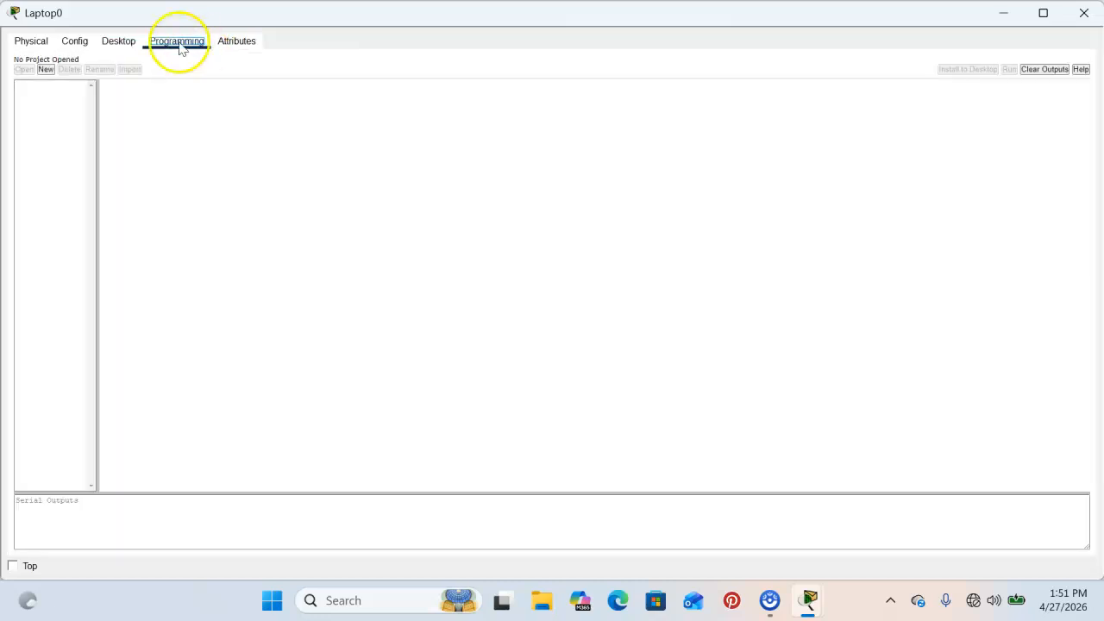
{"action": "left_click", "coordinate": [125, 41]}
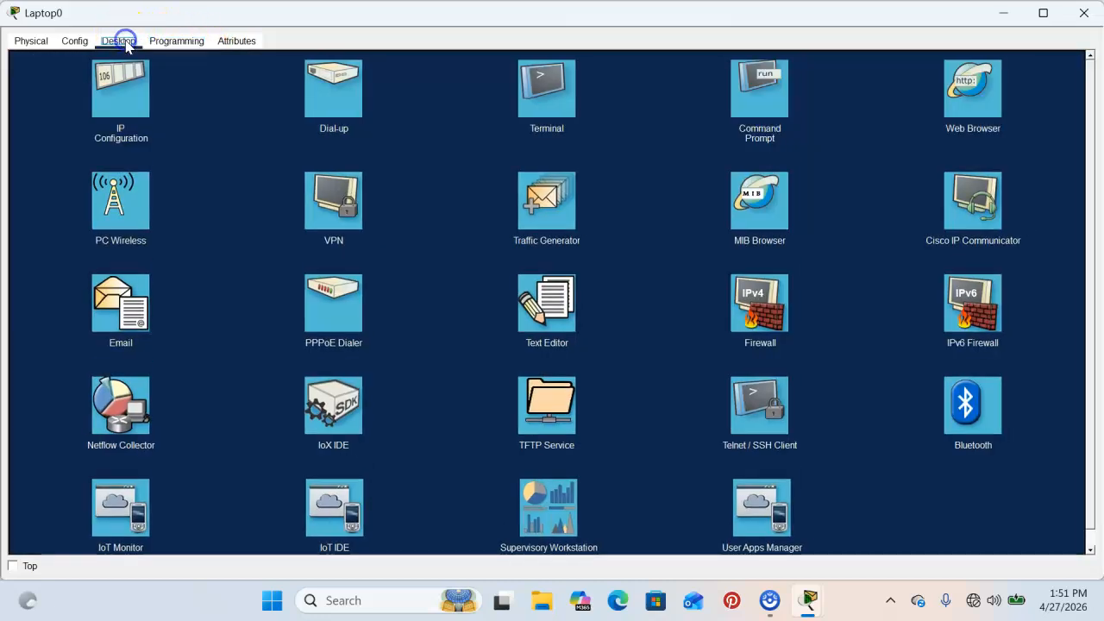
From Laptop0's Command Prompt, SSH to 192.168.4.2 as admin with ssh -l admin 192.168.4.2.
{"action": "left_click", "coordinate": [729, 102]}
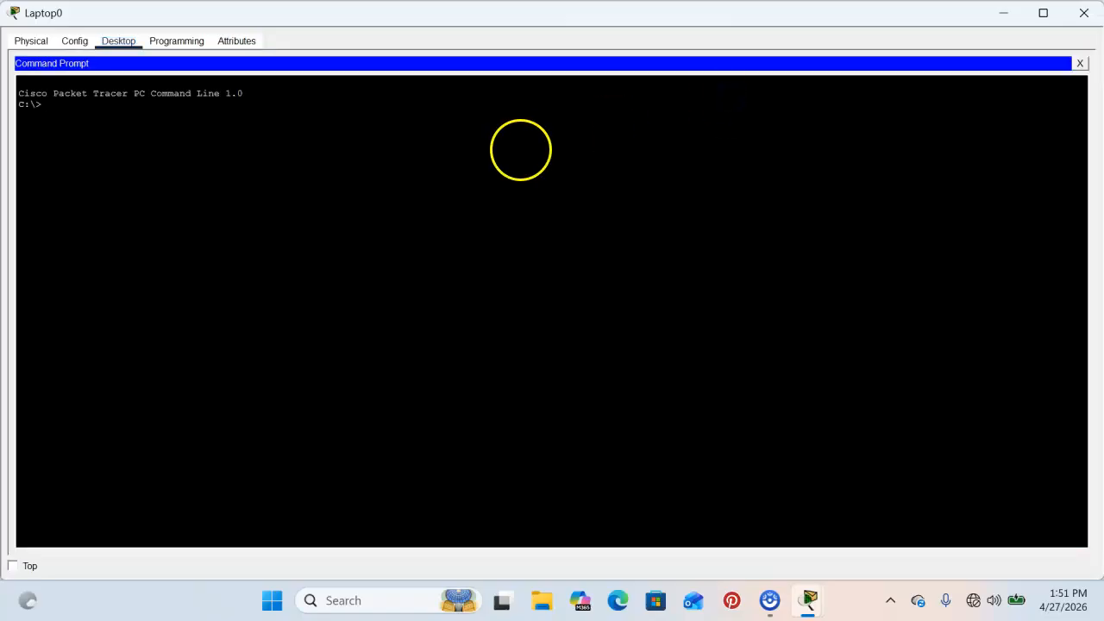
{"action": "key", "text": "Return"}
{"action": "key", "text": "Return"}
{"action": "key", "text": "Return"}
{"action": "key", "text": "Return"}
{"action": "key", "text": "Return"}
{"action": "key", "text": "Return"}
{"action": "type", "text": "ssh"}
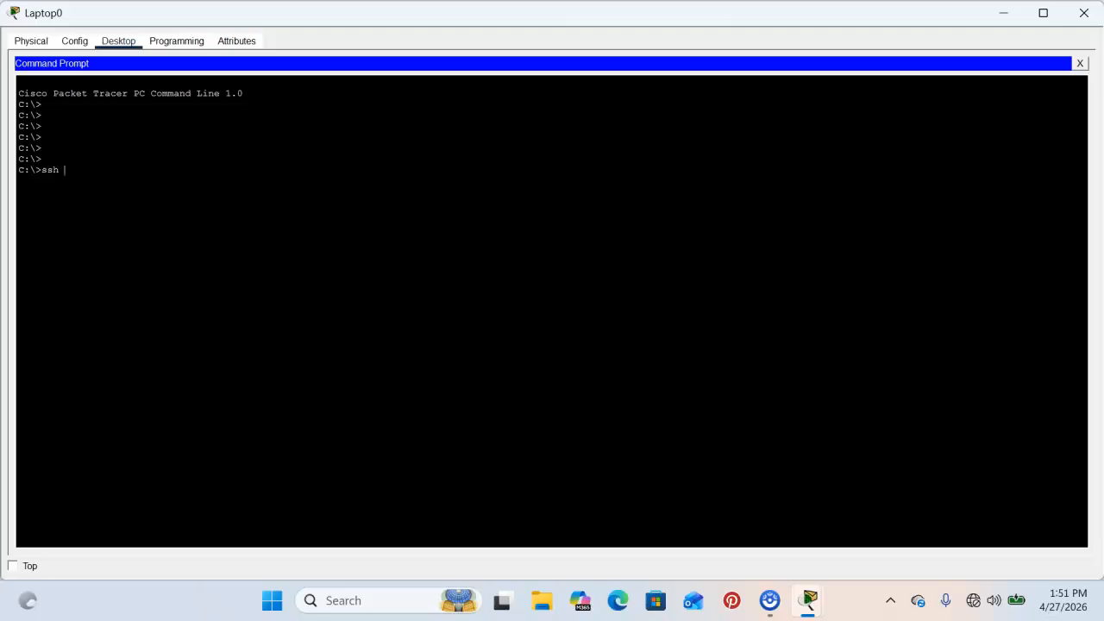
{"action": "type", "text": " -l admin 192.168.4.2"}
{"action": "key", "text": "Return"}
{"action": "key", "text": "Return"}
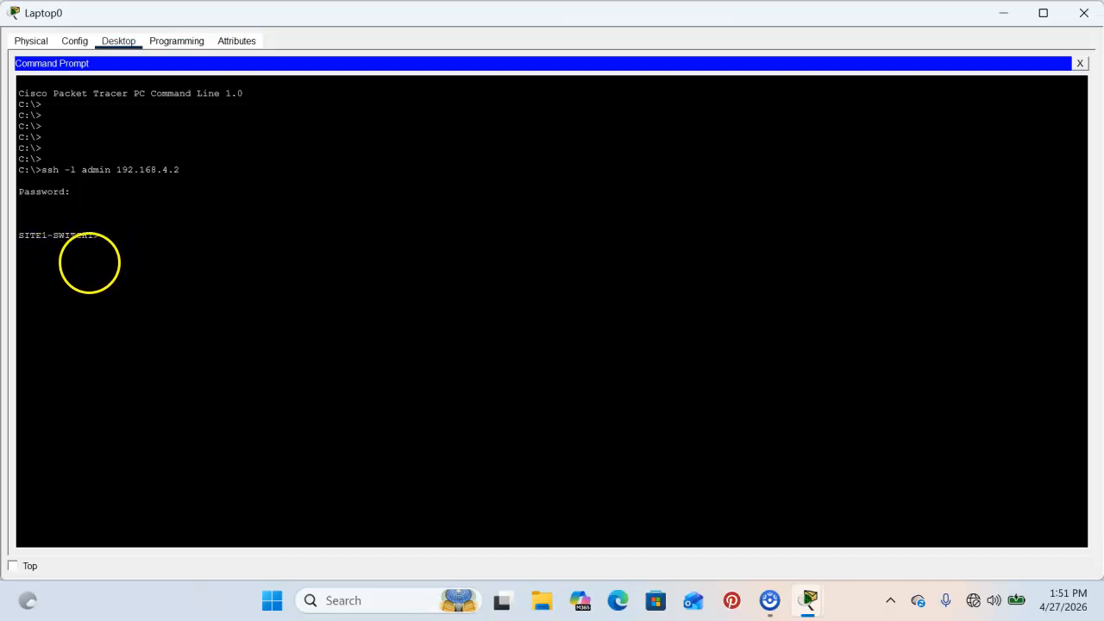
Try entering privileged mode with en; the enable password attempts are rejected.
{"action": "type", "text": "en"}
{"action": "key", "text": "Return"}
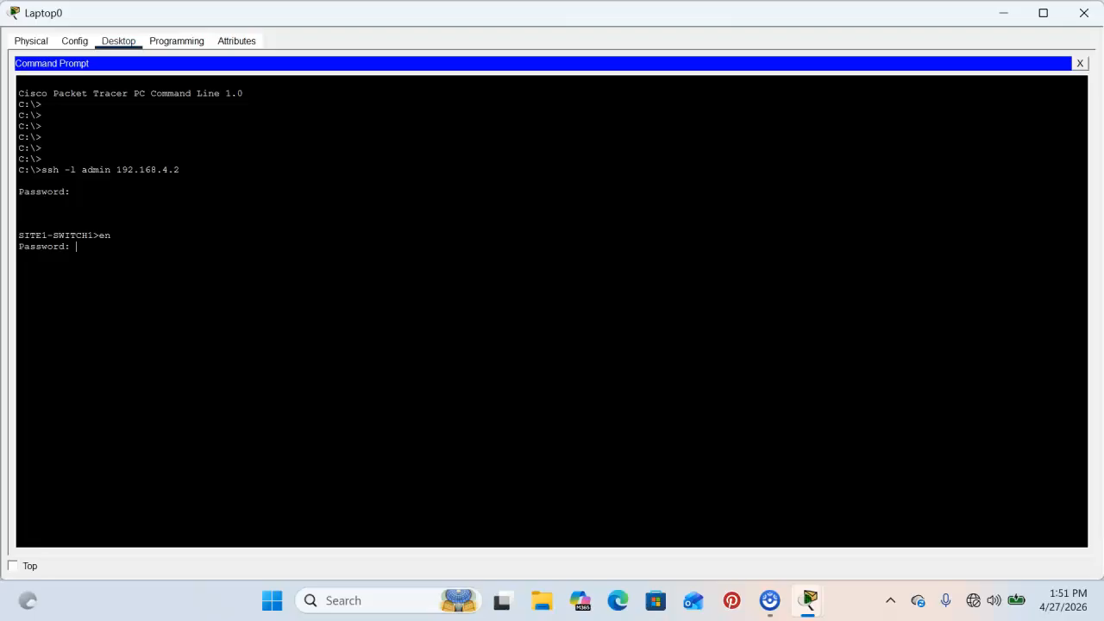
{"action": "key", "text": "Return"}
{"action": "key", "text": "Return"}
{"action": "key", "text": "Return"}
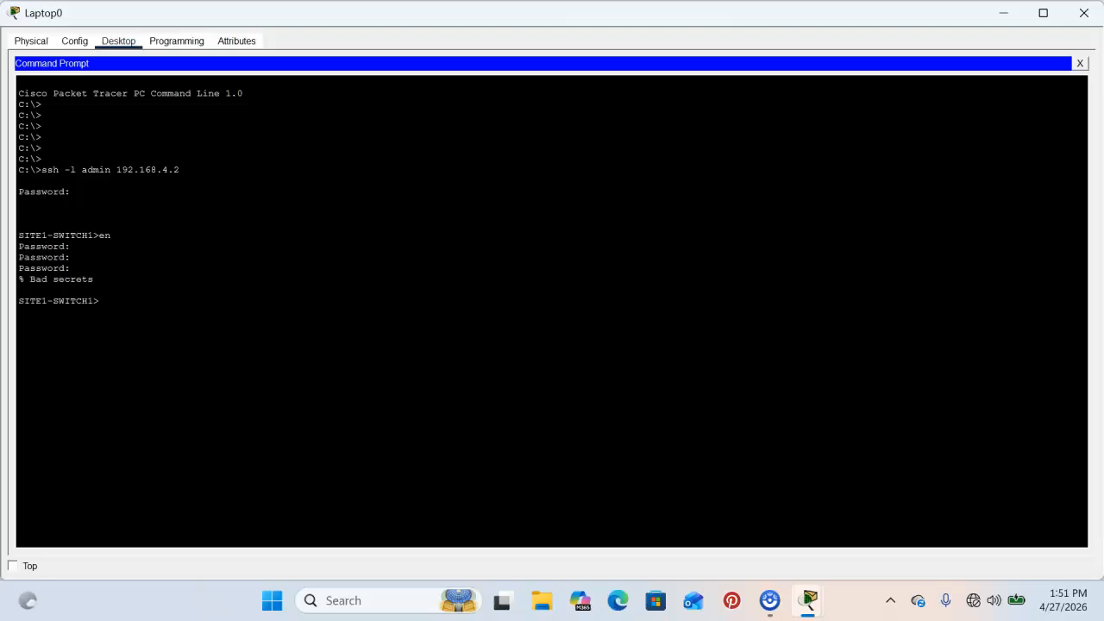
{"action": "key", "text": "Return"}
{"action": "key", "text": "Return"}
{"action": "key", "text": "Return"}
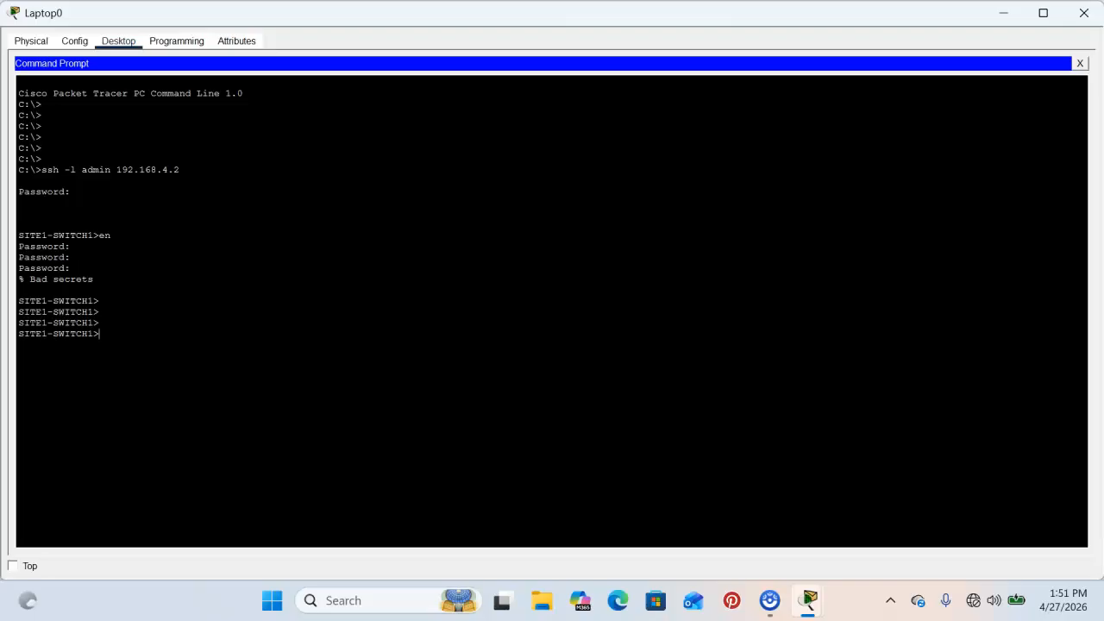
Enter privileged mode with en, then save with copy running-config startup-config.
{"action": "type", "text": "en"}
{"action": "key", "text": "Return"}
{"action": "key", "text": "Return"}
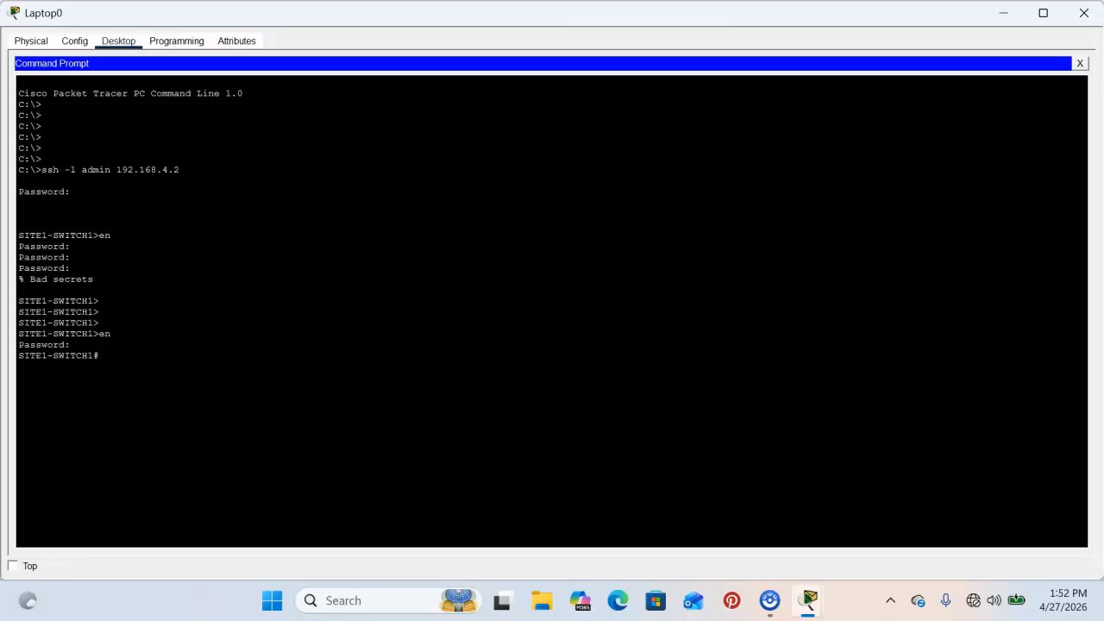
{"action": "type", "text": "copy run"}
{"action": "key", "text": "Tab"}
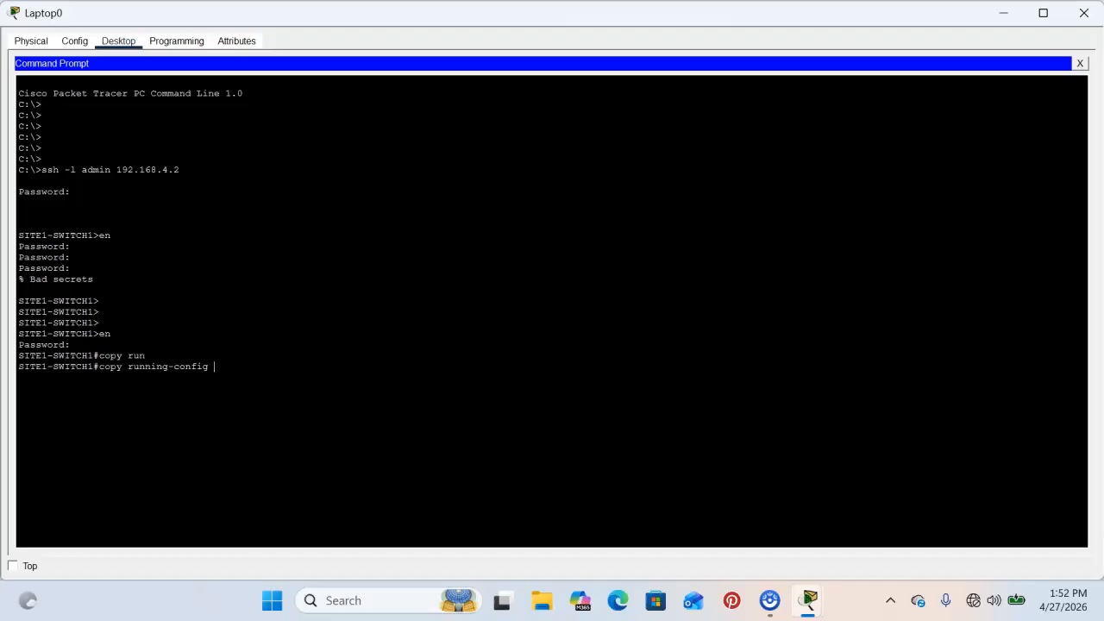
{"action": "type", "text": "sta"}
{"action": "key", "text": "Tab"}
{"action": "key", "text": "Return"}
{"action": "key", "text": "Return"}
{"action": "key", "text": "Return"}
{"action": "key", "text": "Return"}
{"action": "key", "text": "Return"}
{"action": "key", "text": "Return"}
{"action": "key", "text": "Return"}
{"action": "key", "text": "Return"}
{"action": "key", "text": "Return"}
{"action": "key", "text": "Return"}
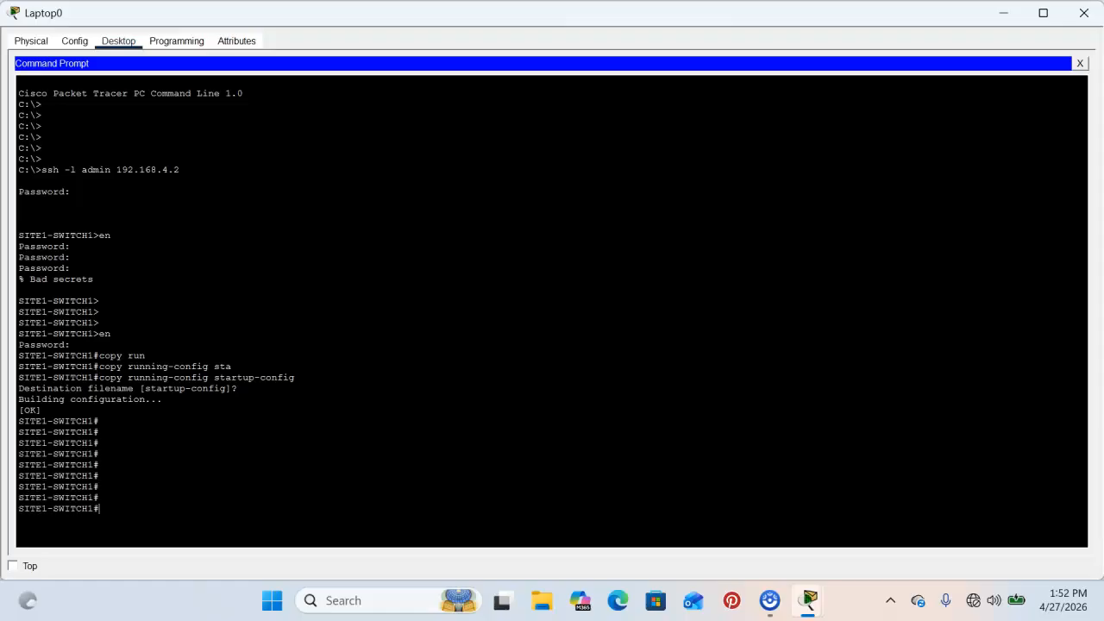
{"action": "key", "text": "Return"}
{"action": "key", "text": "Return"}
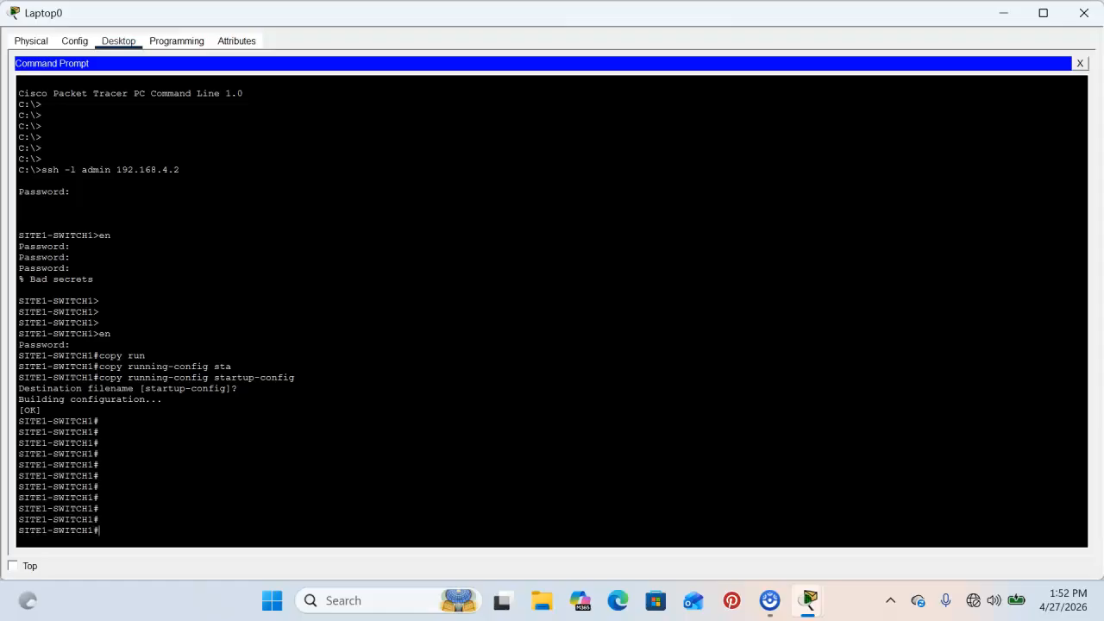